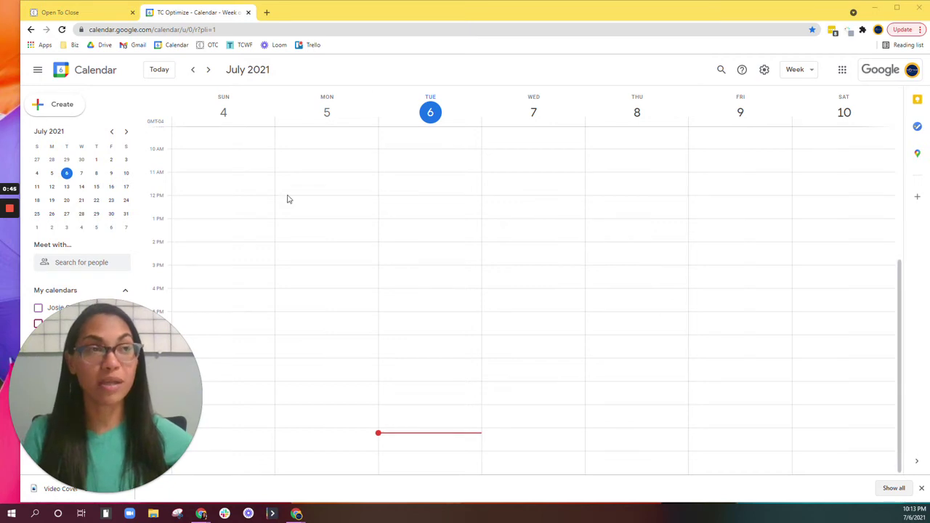
pyautogui.click(72, 13)
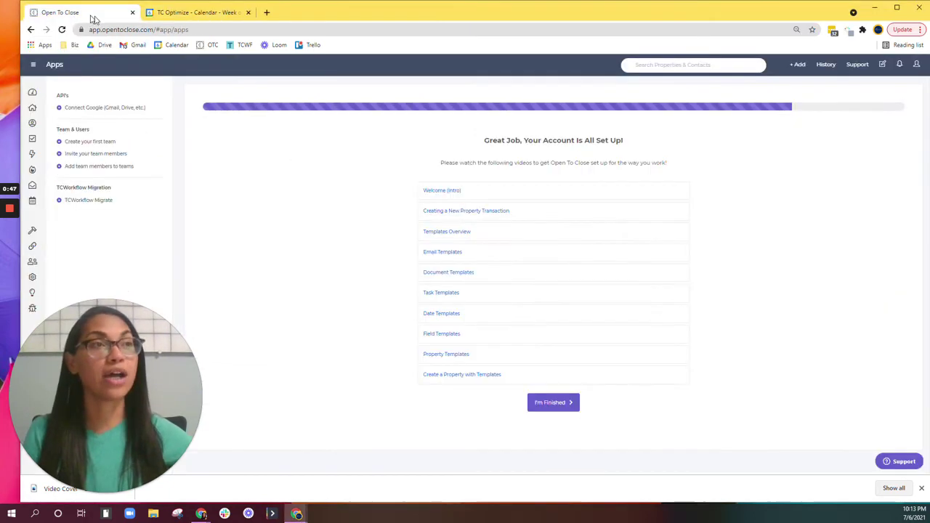
pyautogui.moveTo(86, 461)
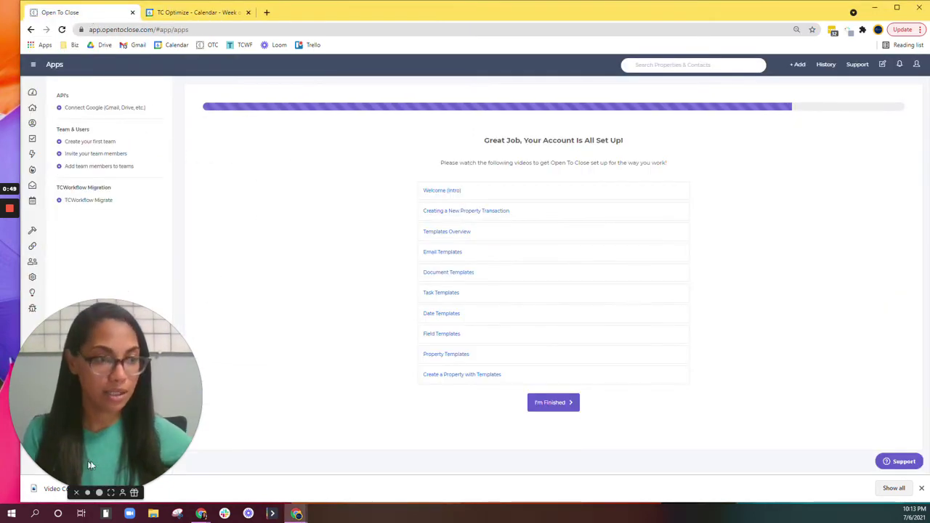
pyautogui.click(88, 492)
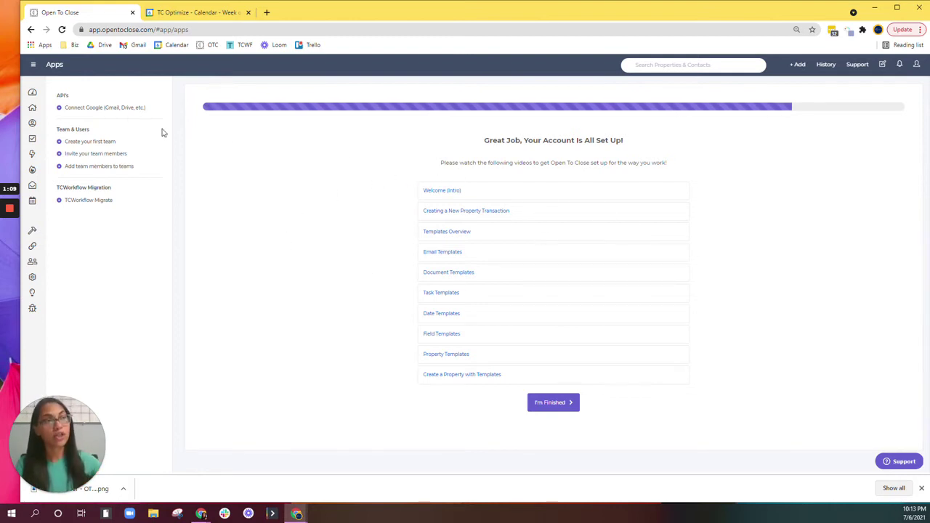
# Look over the Google Workspace connection instructions, then close them.
pyautogui.click(114, 109)
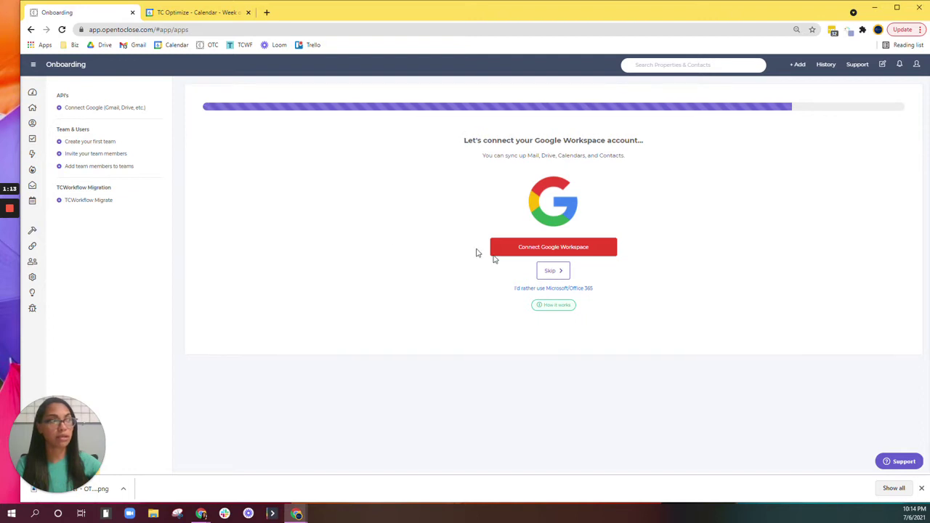
pyautogui.click(536, 248)
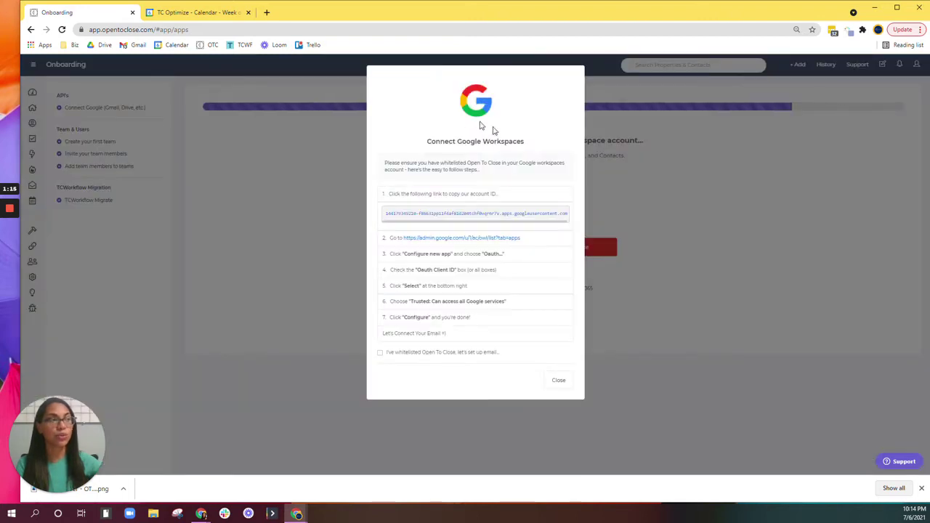
pyautogui.click(564, 384)
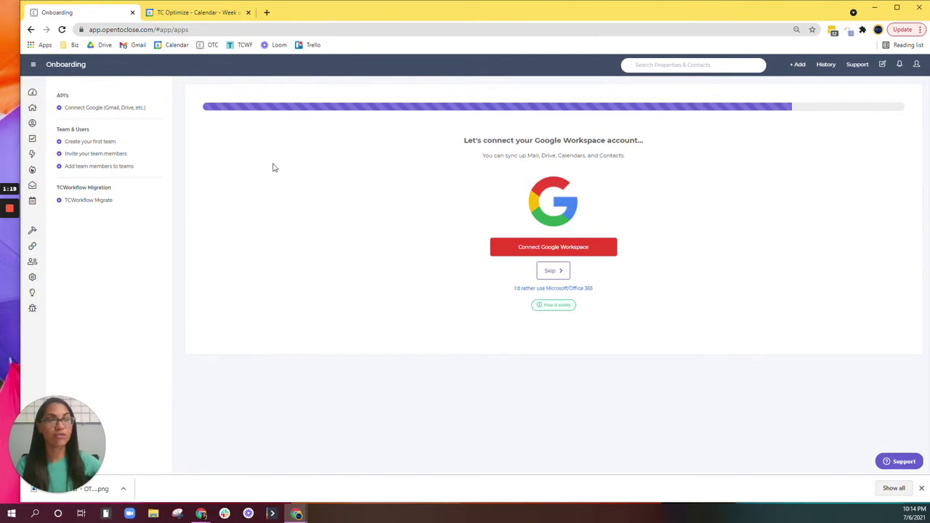
# Copy the account ID from the Apps & API Google Workspaces steps and open the admin.google.com link.
pyautogui.click(33, 248)
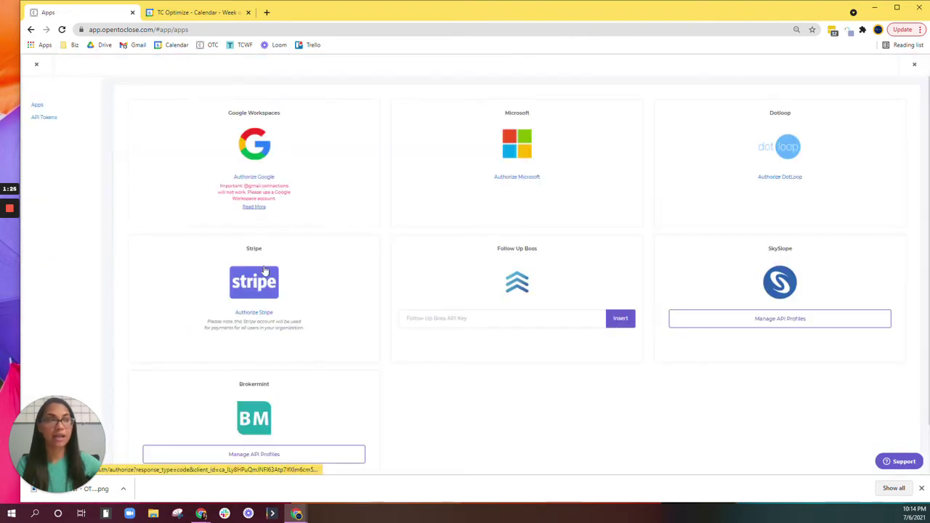
pyautogui.click(248, 179)
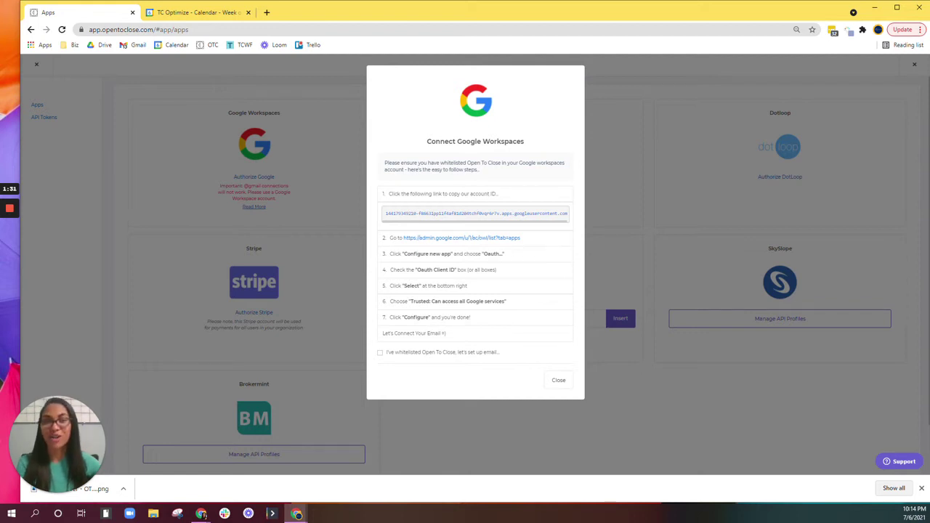
pyautogui.click(476, 217)
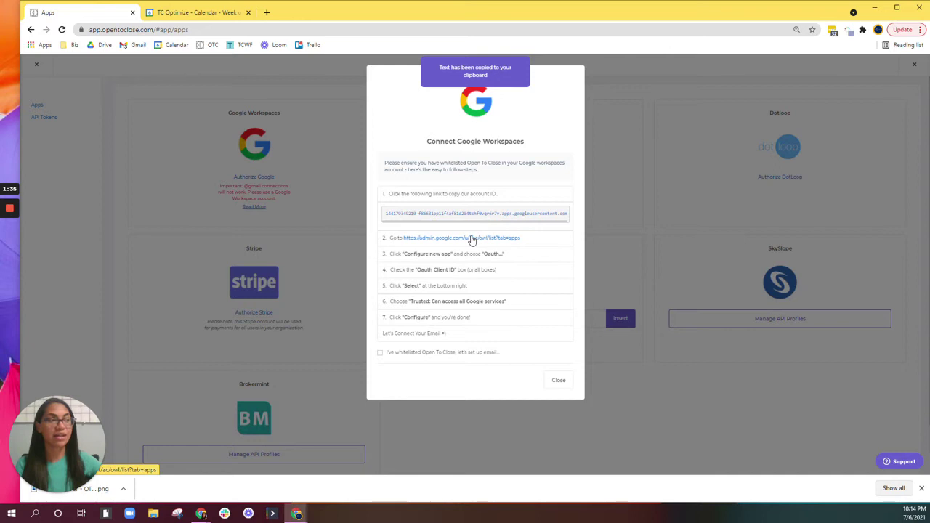
pyautogui.click(470, 239)
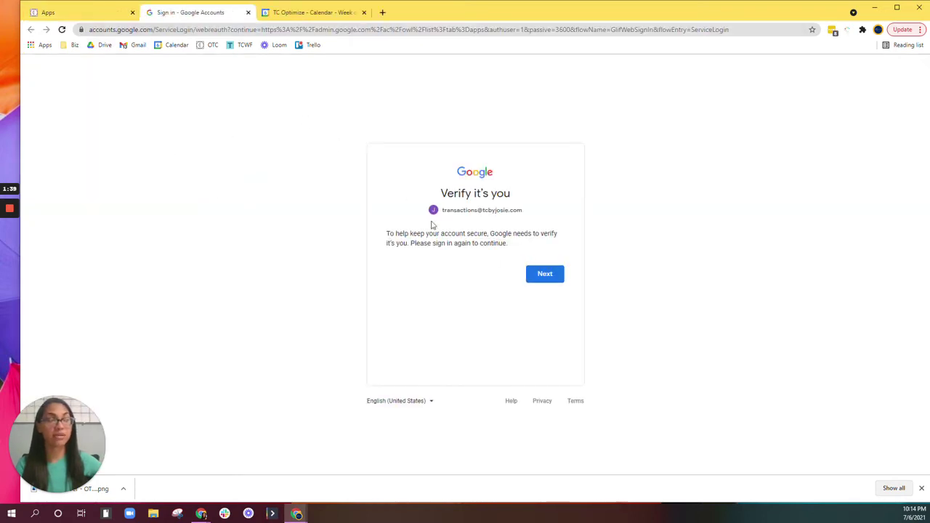
# Switch the Google sign-in to the workspace admin account and submit its password.
pyautogui.click(544, 277)
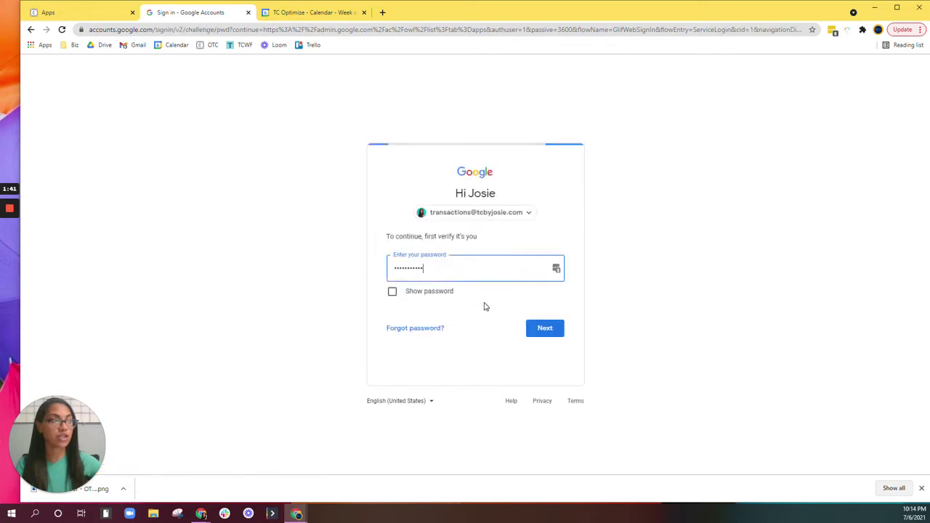
pyautogui.click(486, 213)
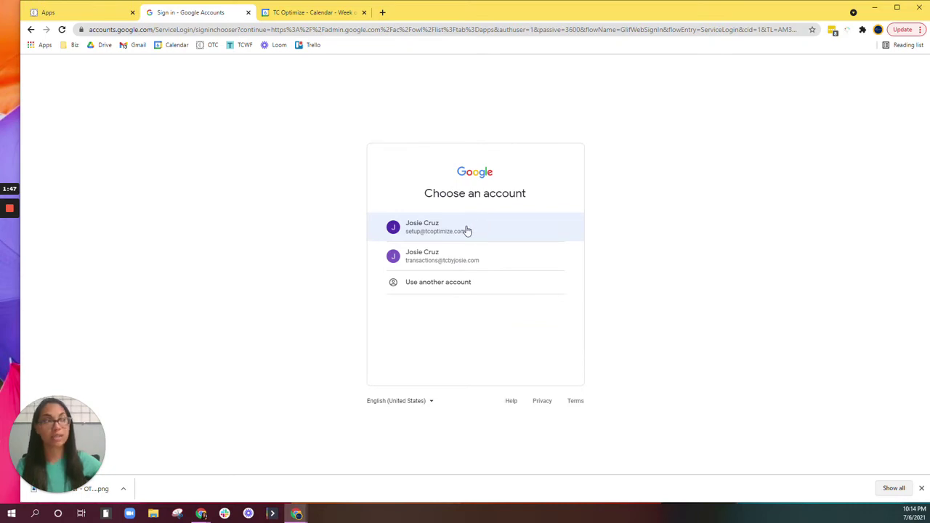
pyautogui.click(469, 234)
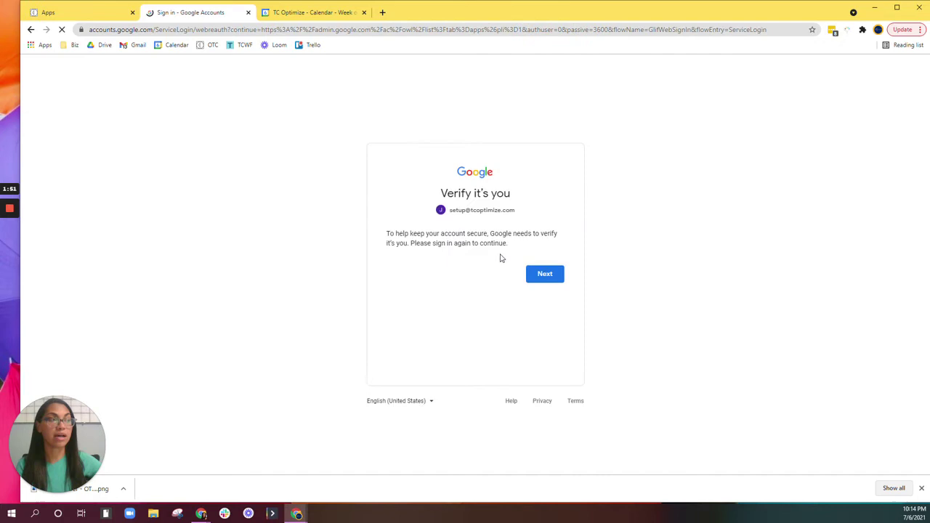
pyautogui.click(545, 276)
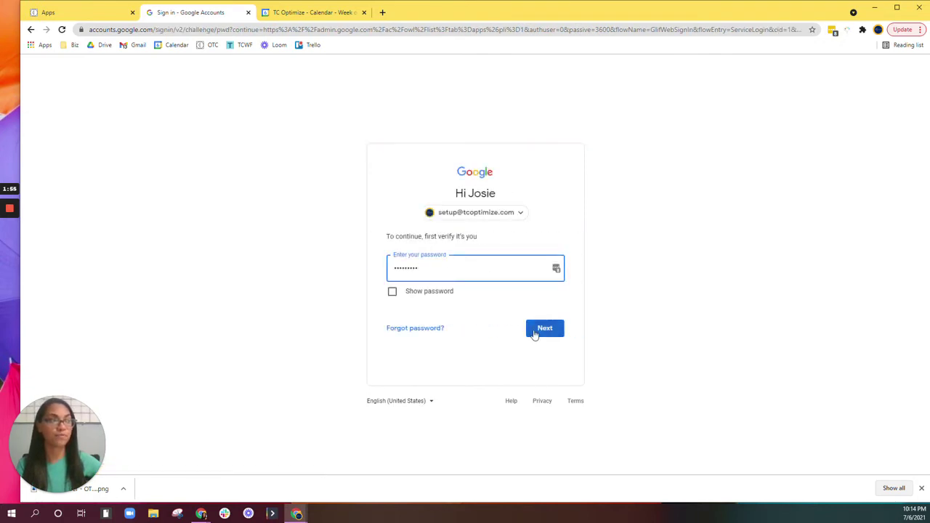
pyautogui.click(530, 331)
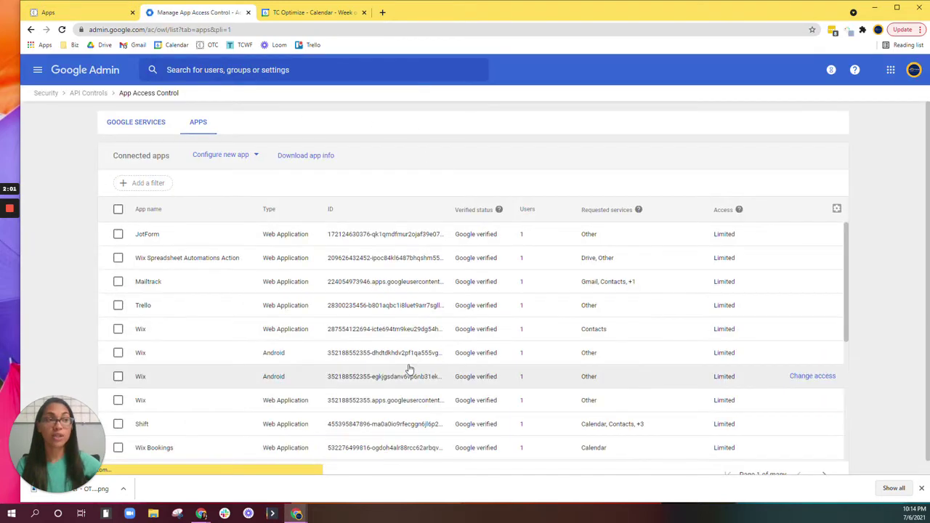
# Configure a new app by the pasted OAuth client ID and select the Open To Close client.
pyautogui.click(249, 159)
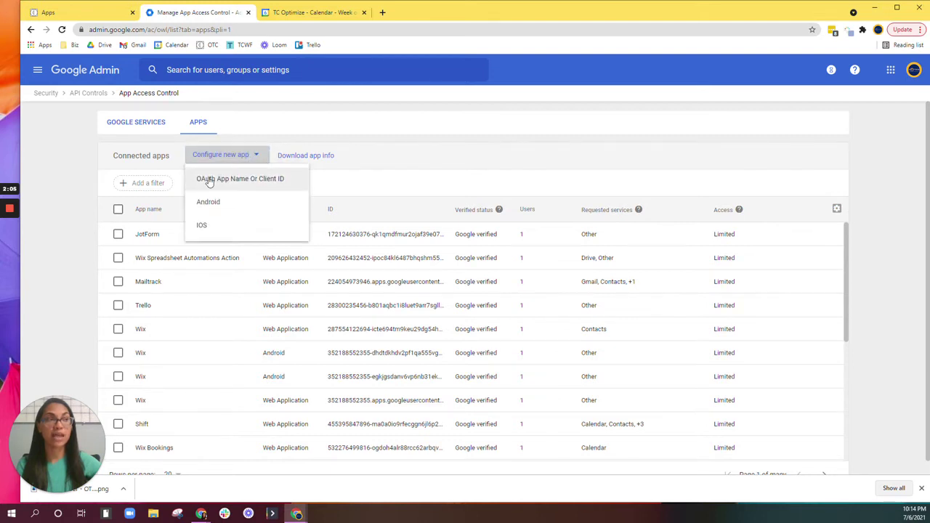
pyautogui.click(277, 191)
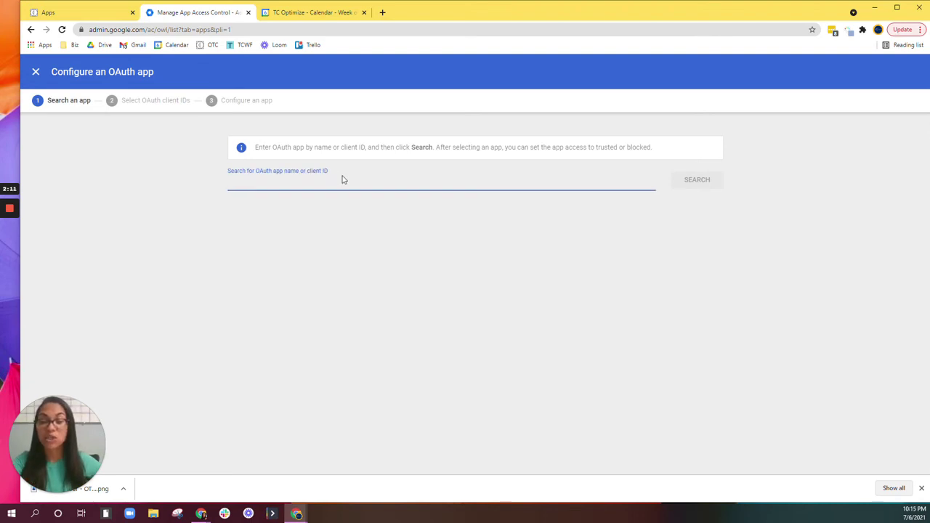
pyautogui.hotkey('ctrl', 'v')
pyautogui.click(695, 187)
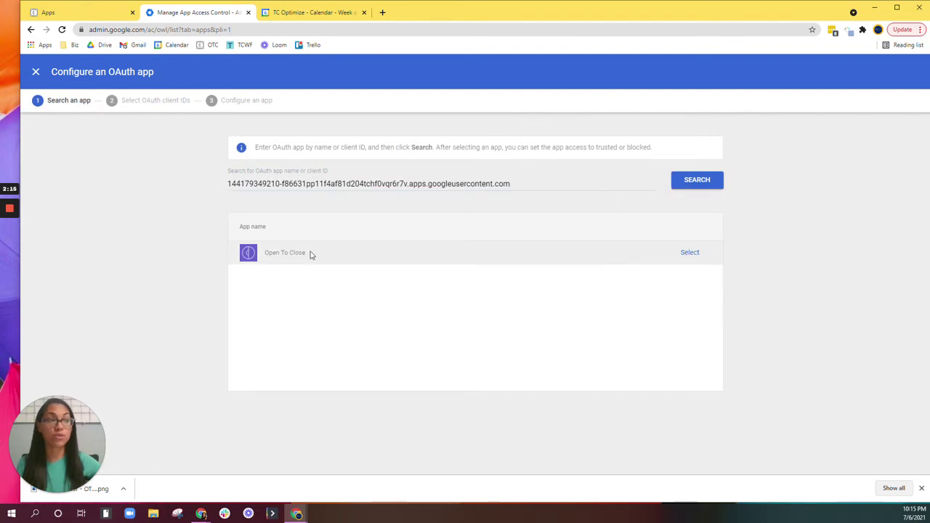
pyautogui.click(690, 254)
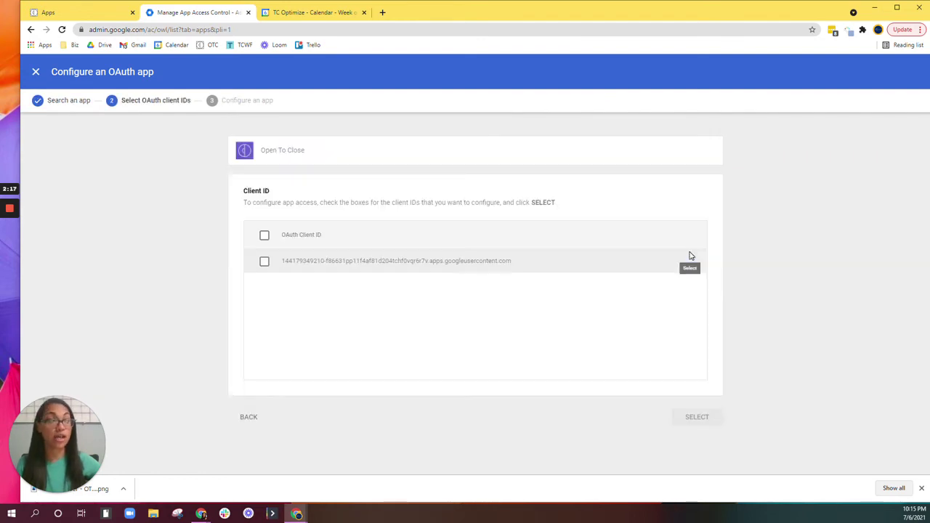
pyautogui.click(263, 262)
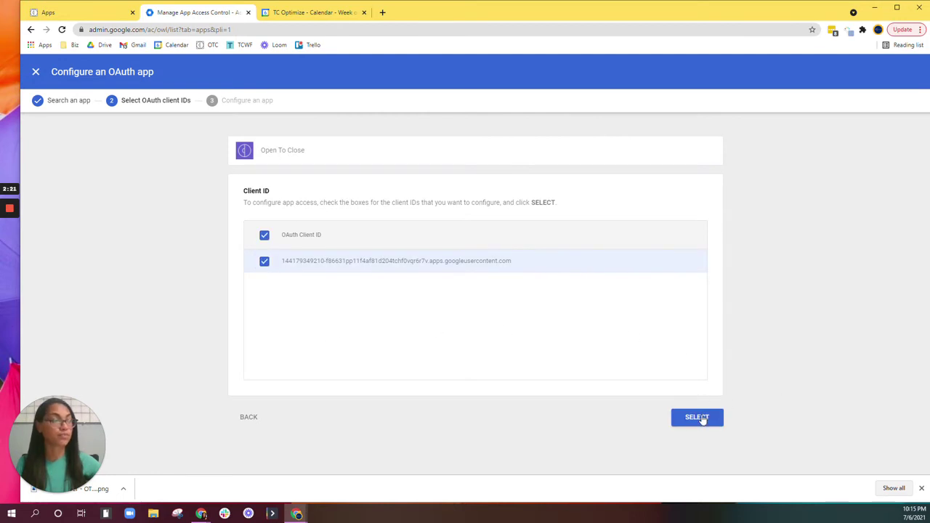
pyautogui.click(697, 418)
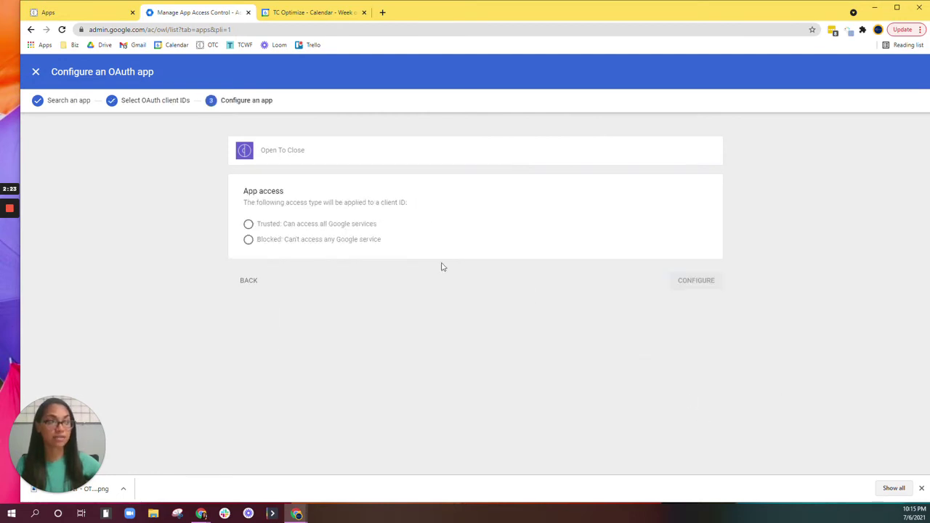
# Give Open To Close Trusted access and dismiss the already-configured notice.
pyautogui.click(297, 231)
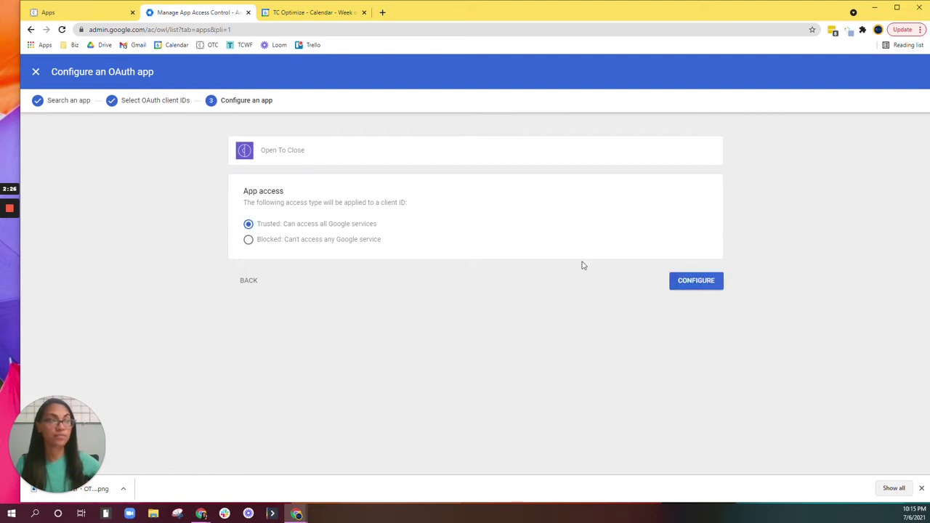
pyautogui.click(696, 281)
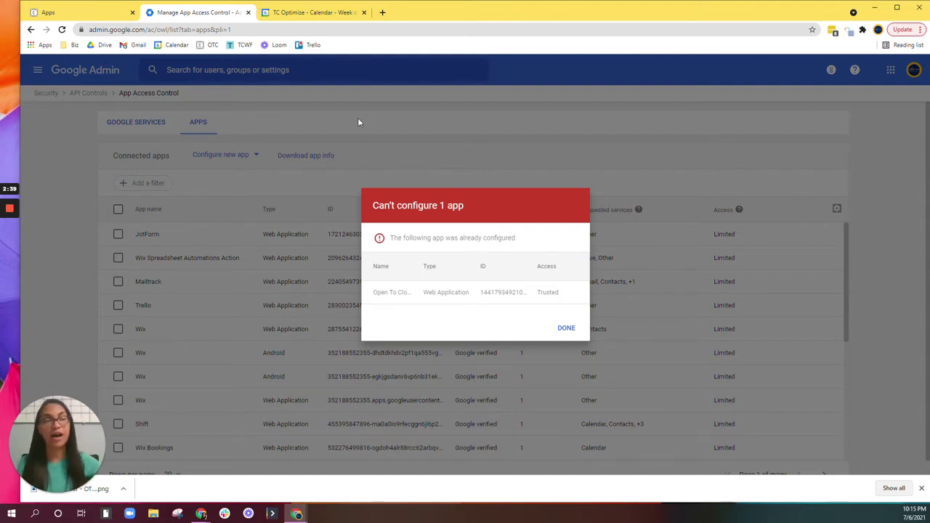
pyautogui.click(566, 330)
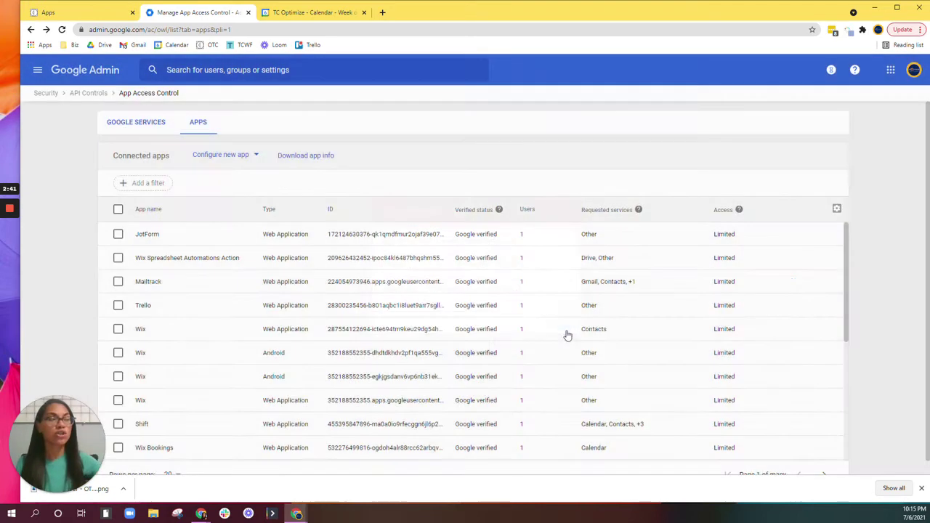
# Back in Open To Close, tick "I've whitelisted Open To Close" and start Connect Google.
pyautogui.click(104, 12)
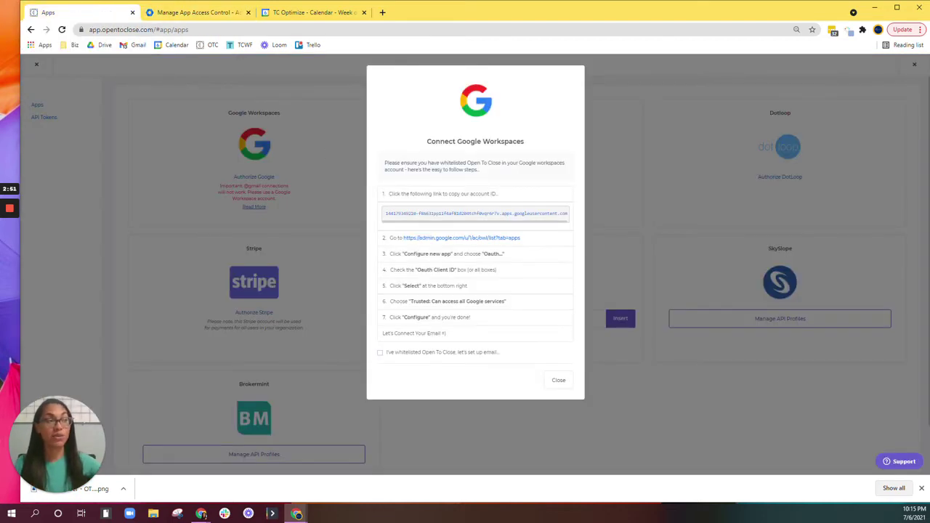
pyautogui.moveTo(404, 254); pyautogui.dragTo(489, 344)
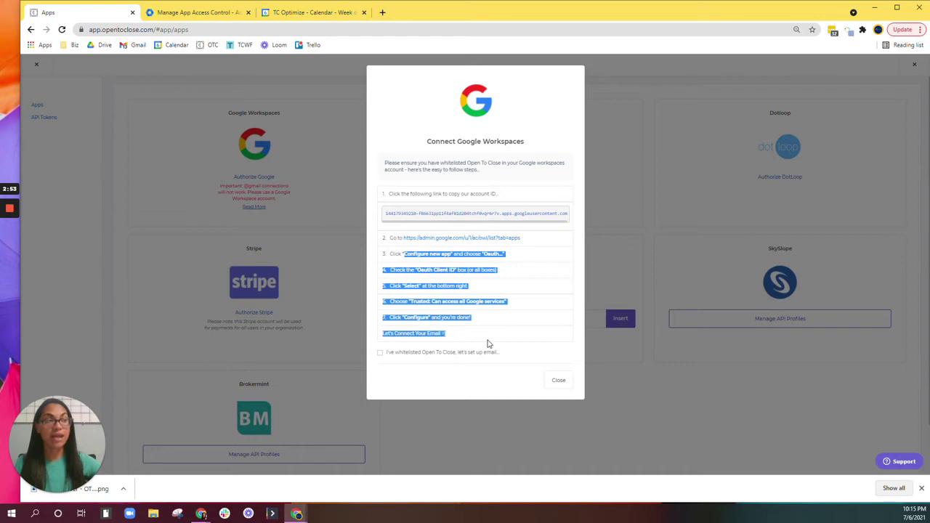
pyautogui.click(489, 344)
pyautogui.click(392, 354)
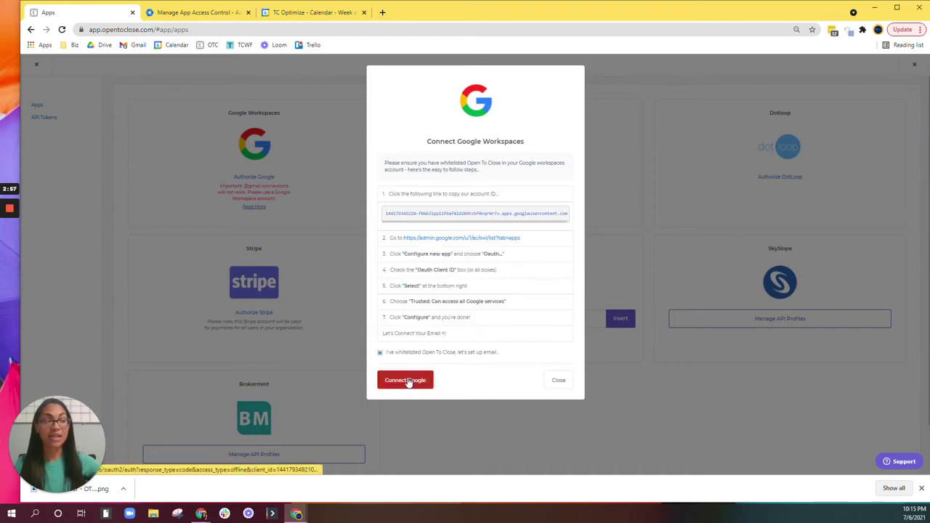
pyautogui.click(404, 381)
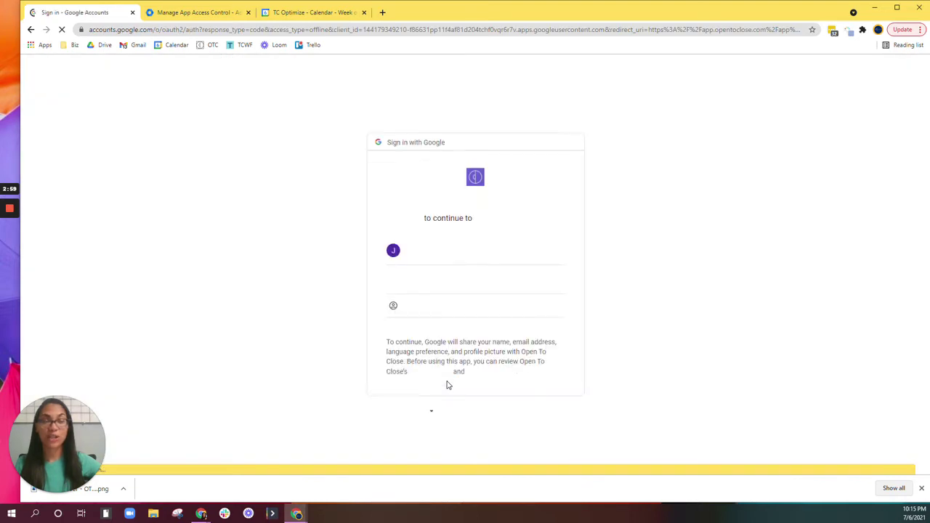
# Choose the workspace account and allow Open To Close's Gmail, Drive, Contacts and Calendar access.
pyautogui.click(447, 255)
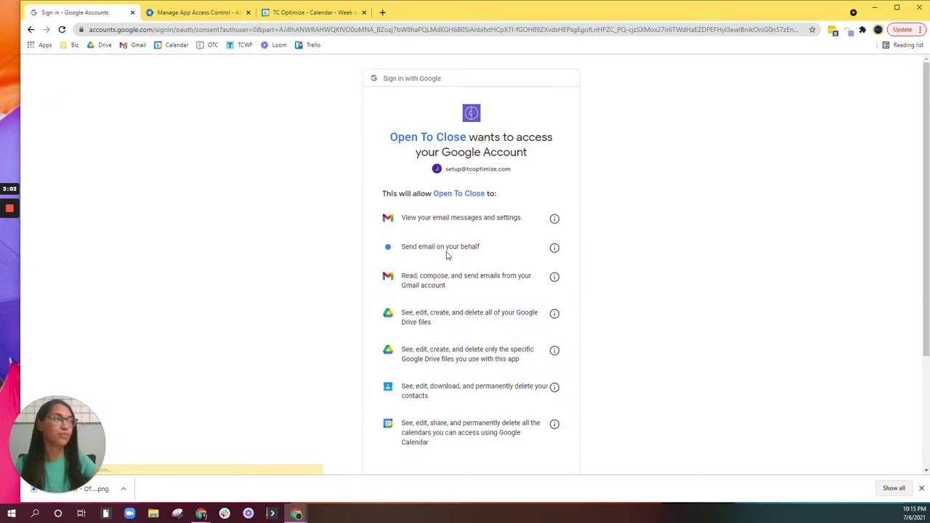
pyautogui.scroll(-3, 557, 295)
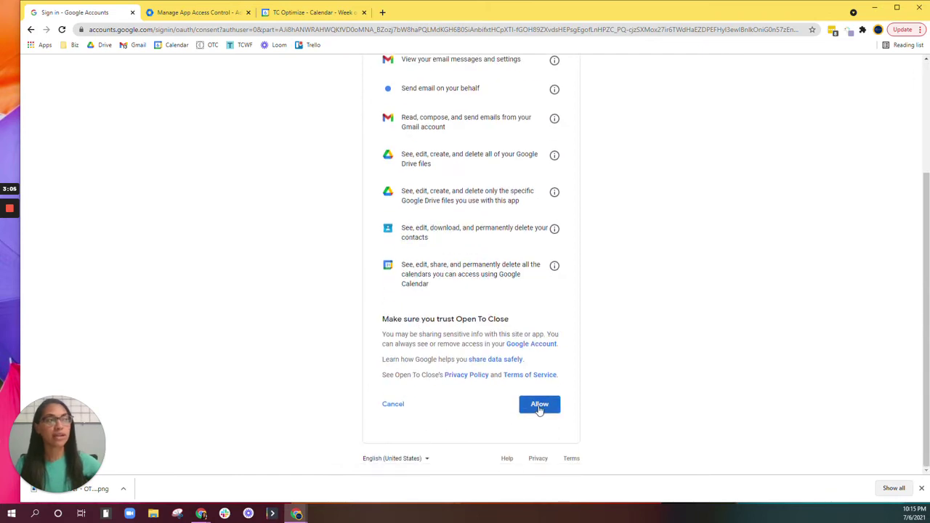
pyautogui.click(540, 405)
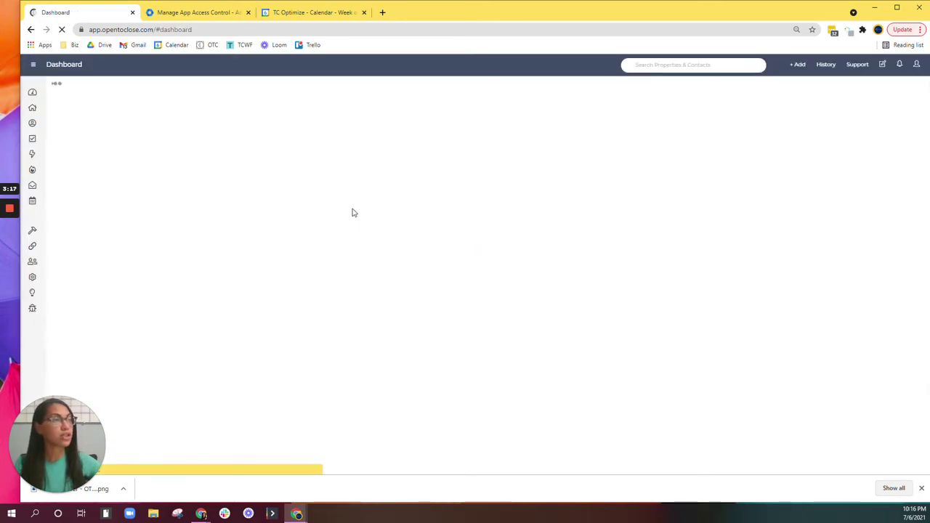
pyautogui.moveTo(33, 234)
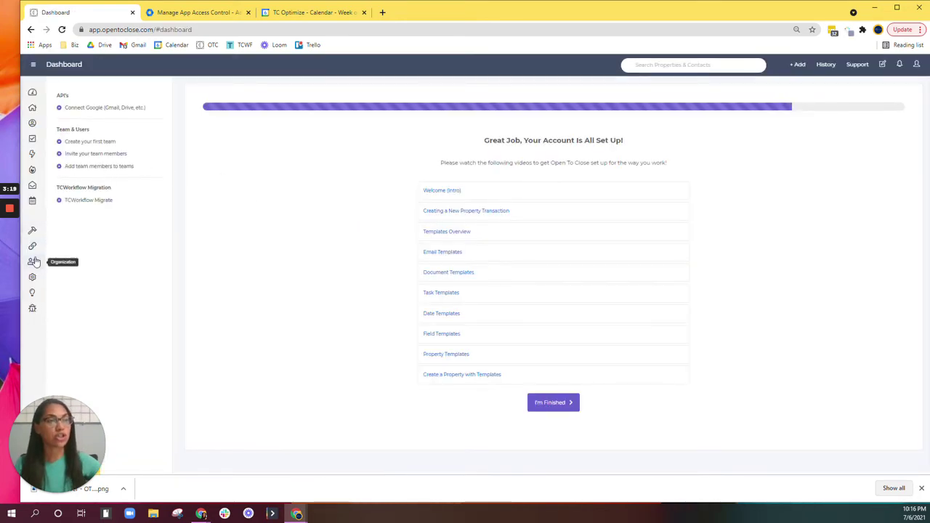
pyautogui.click(33, 245)
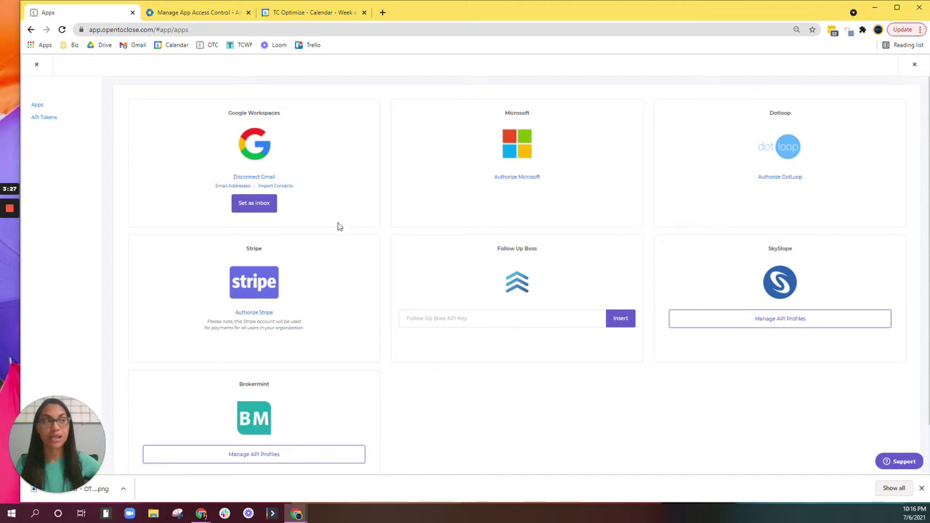
pyautogui.click(247, 206)
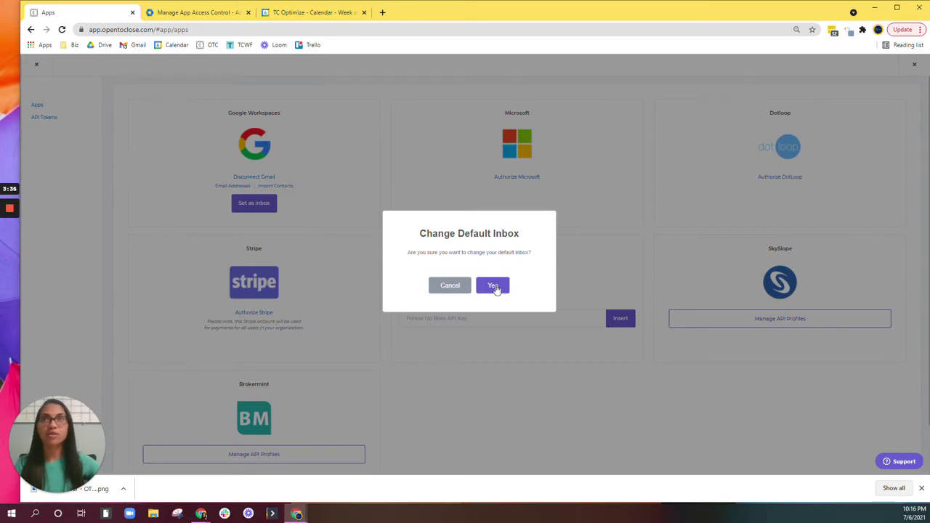
pyautogui.click(450, 289)
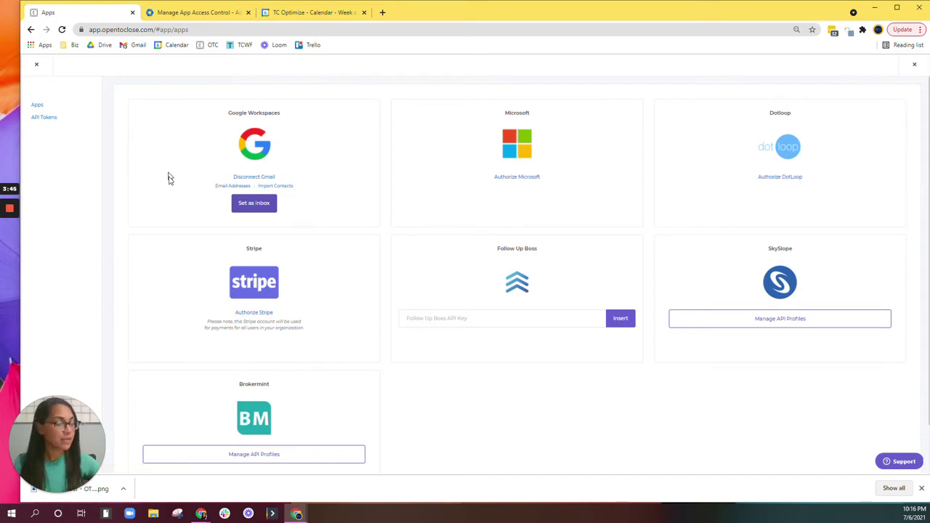
# Close the integrations page and open Global Settings > Email Addresses from the settings gear.
pyautogui.click(36, 65)
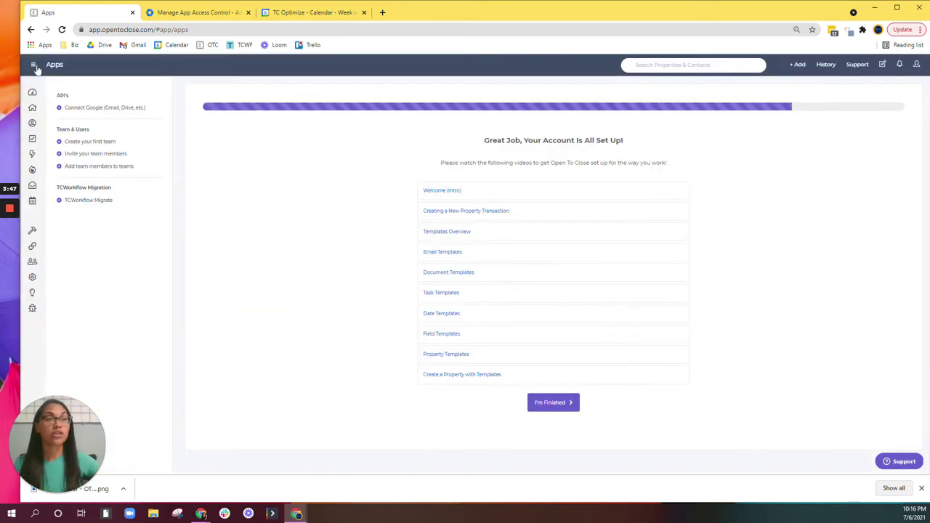
pyautogui.moveTo(32, 280)
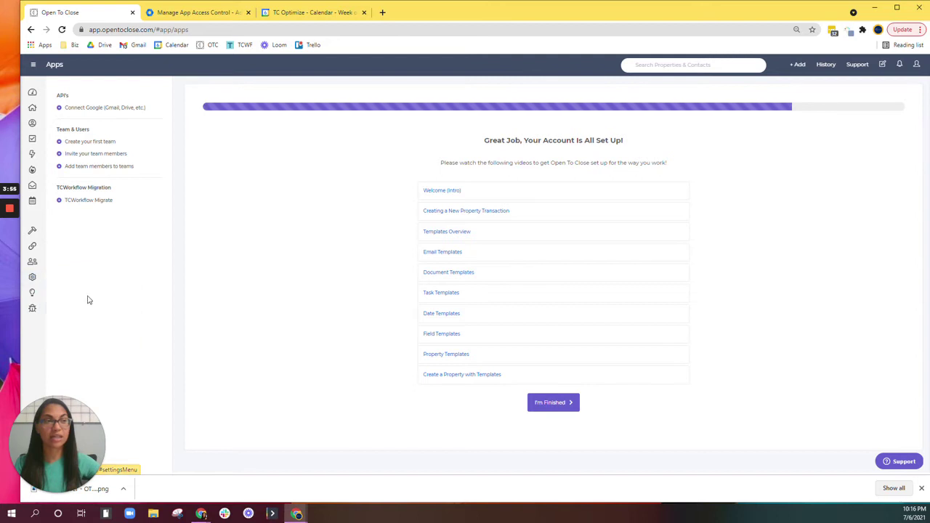
pyautogui.click(80, 313)
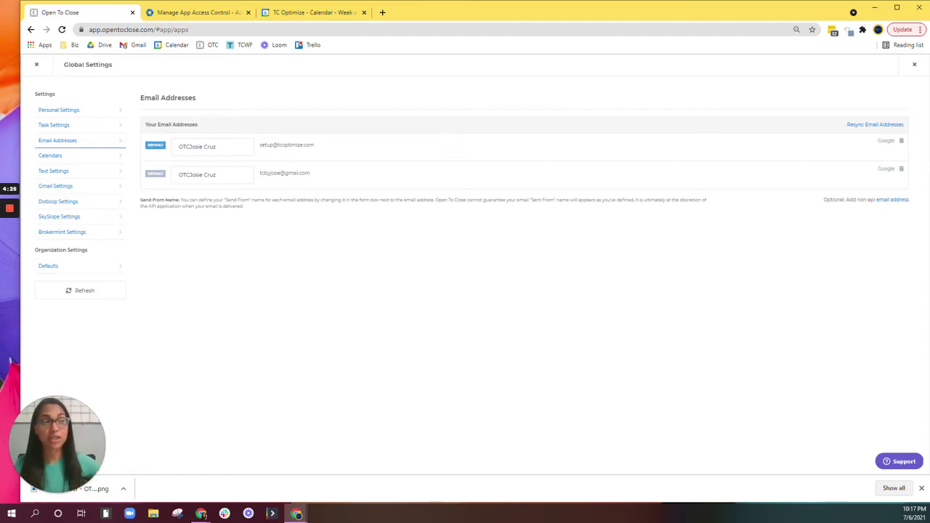
pyautogui.tripleClick(284, 173)
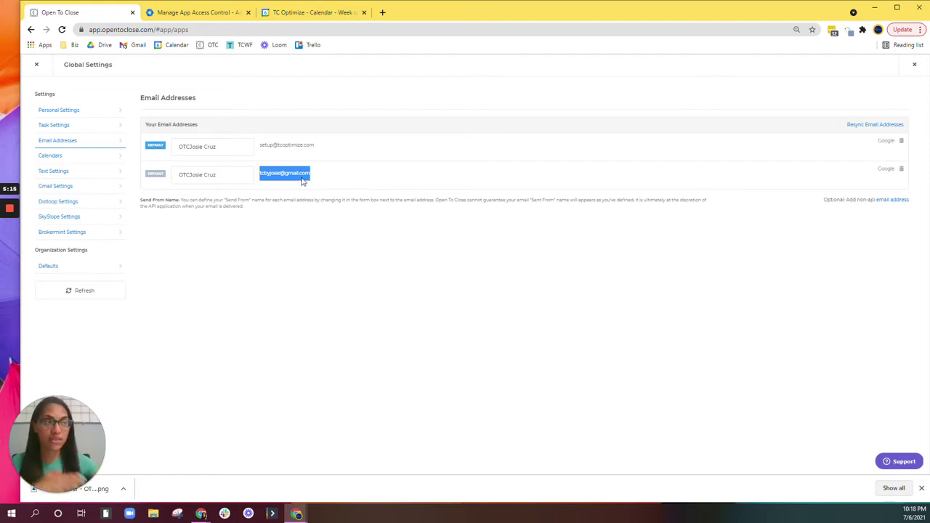
pyautogui.click(344, 176)
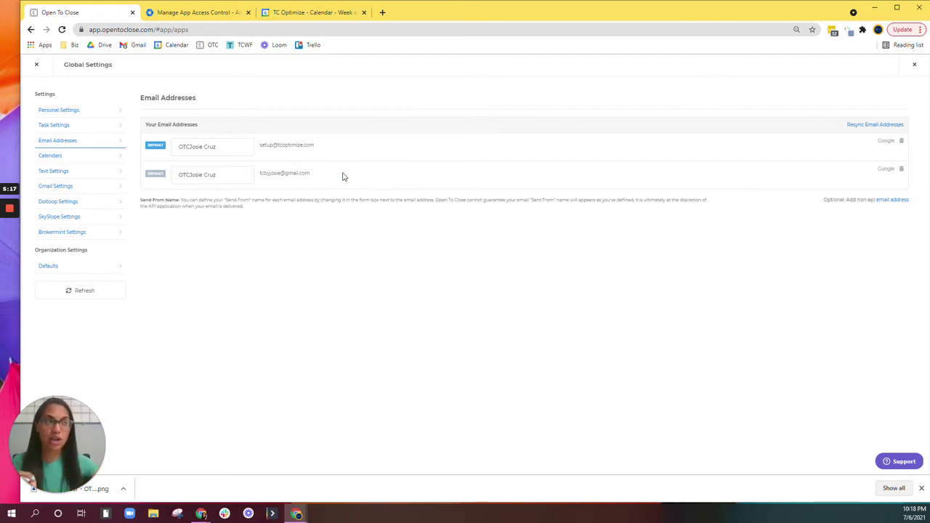
# View Open To Close's Calendars settings, close the Google Admin tab, and show Google Calendar's week view.
pyautogui.click(56, 157)
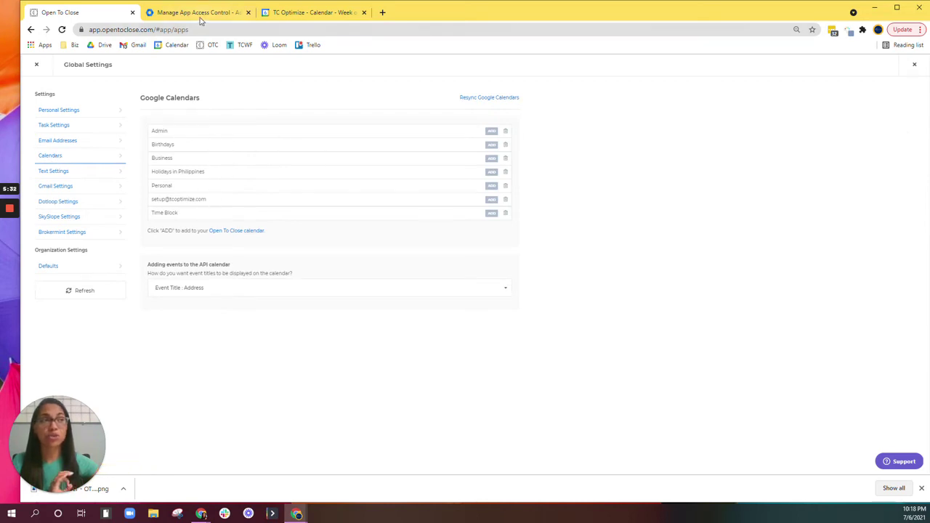
pyautogui.click(247, 12)
pyautogui.click(181, 13)
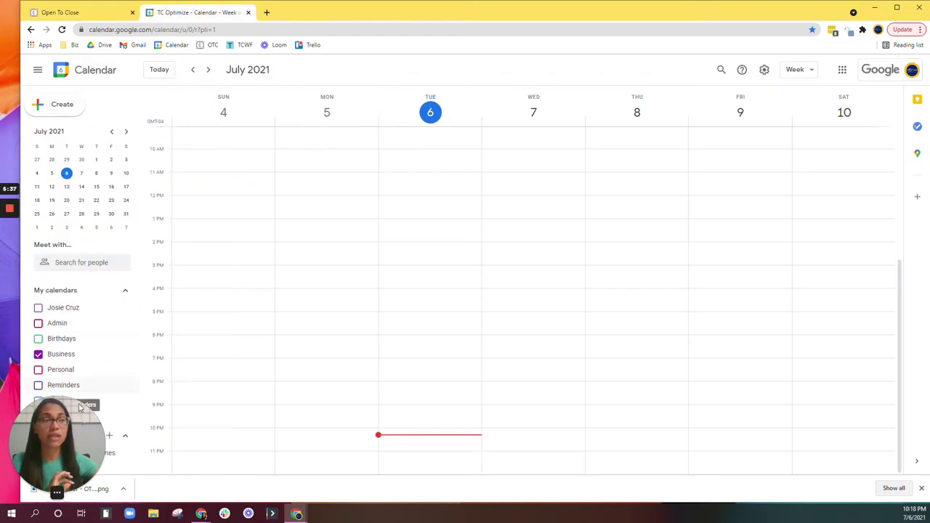
# Review Google Calendar's My calendars list, then go back to Open To Close's Calendars settings.
pyautogui.moveTo(81, 433); pyautogui.dragTo(894, 423)
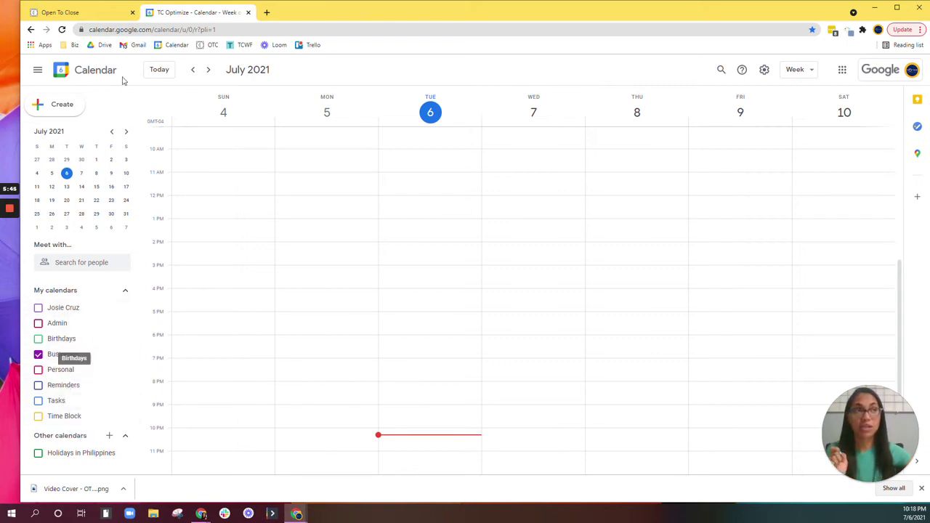
pyautogui.click(97, 12)
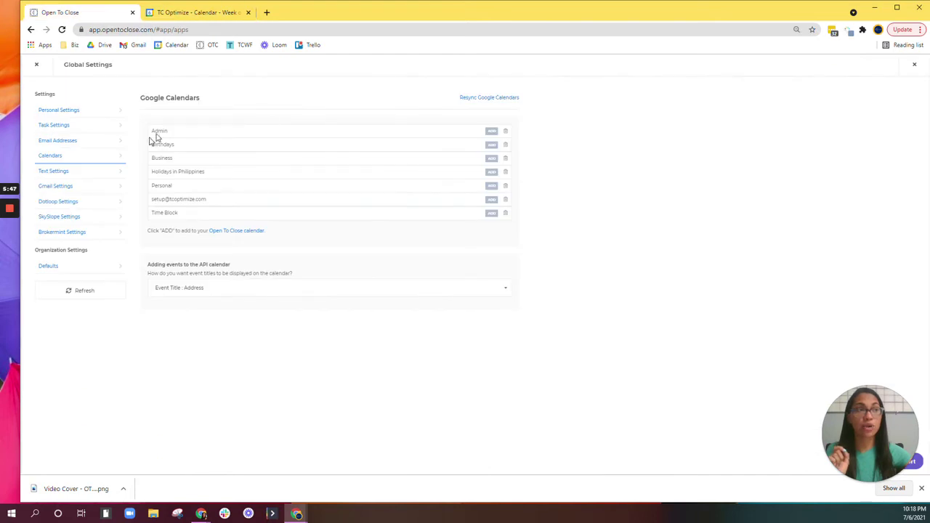
# Add the Business calendar from the Google Calendars list, then close Global Settings.
pyautogui.moveTo(157, 132); pyautogui.dragTo(221, 186)
pyautogui.click(204, 191)
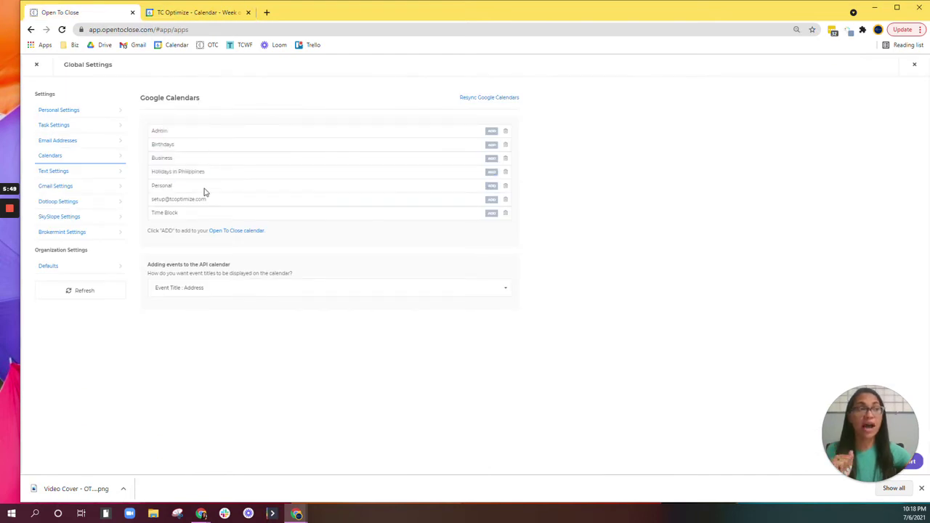
pyautogui.doubleClick(161, 158)
pyautogui.click(213, 162)
pyautogui.click(492, 158)
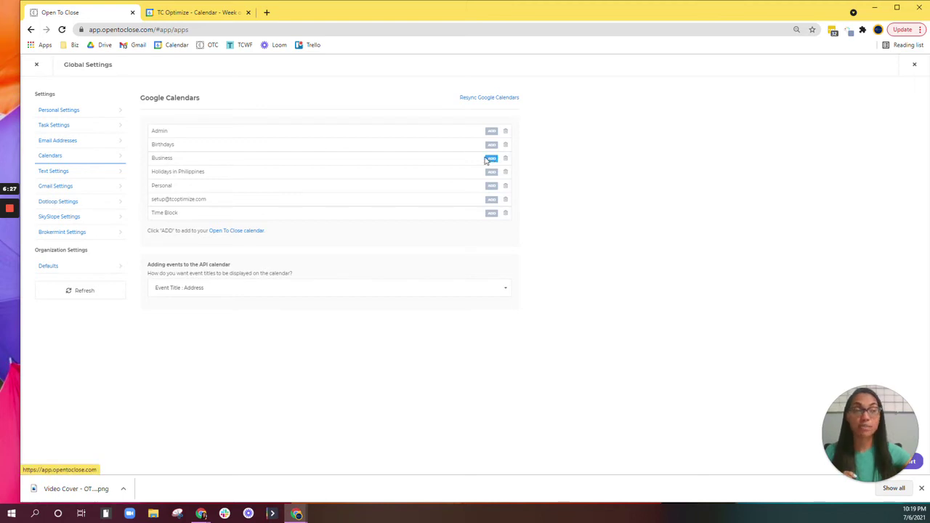
pyautogui.click(36, 64)
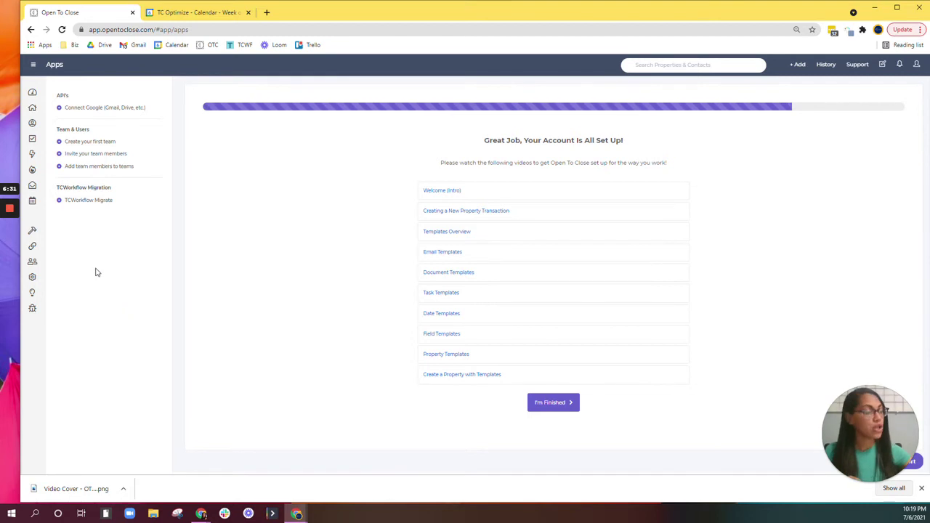
pyautogui.click(32, 109)
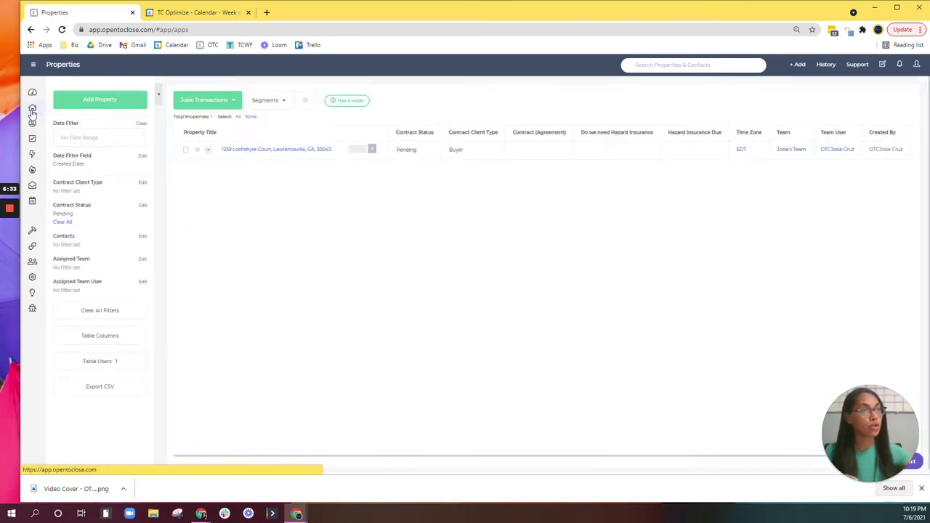
pyautogui.click(273, 152)
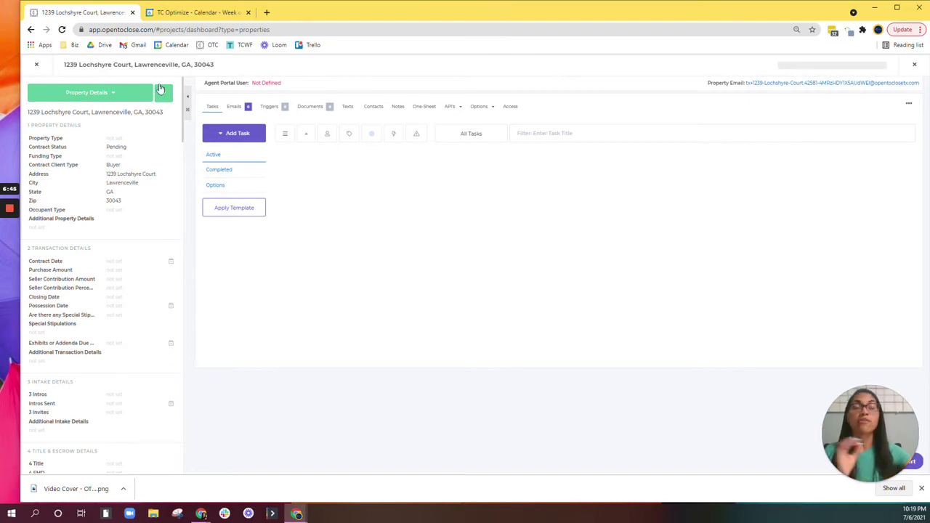
pyautogui.click(165, 102)
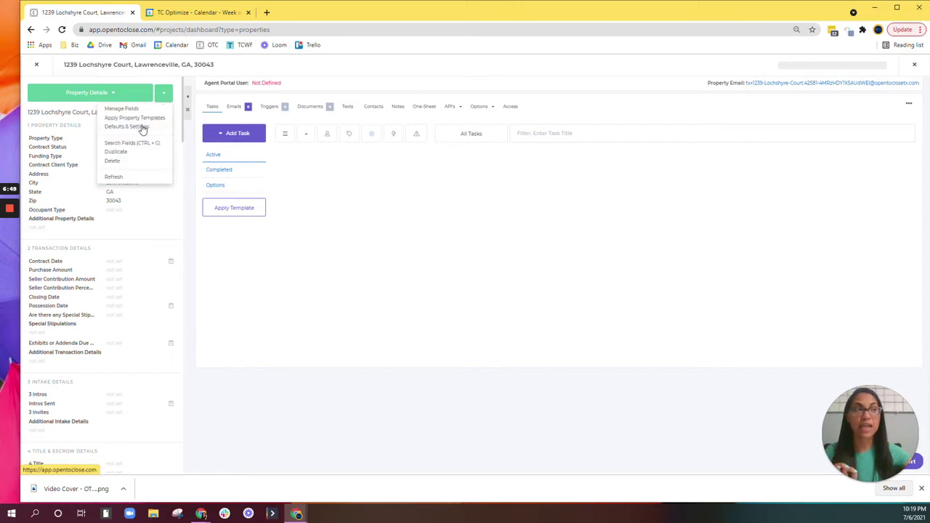
pyautogui.scroll(-5, 156, 280)
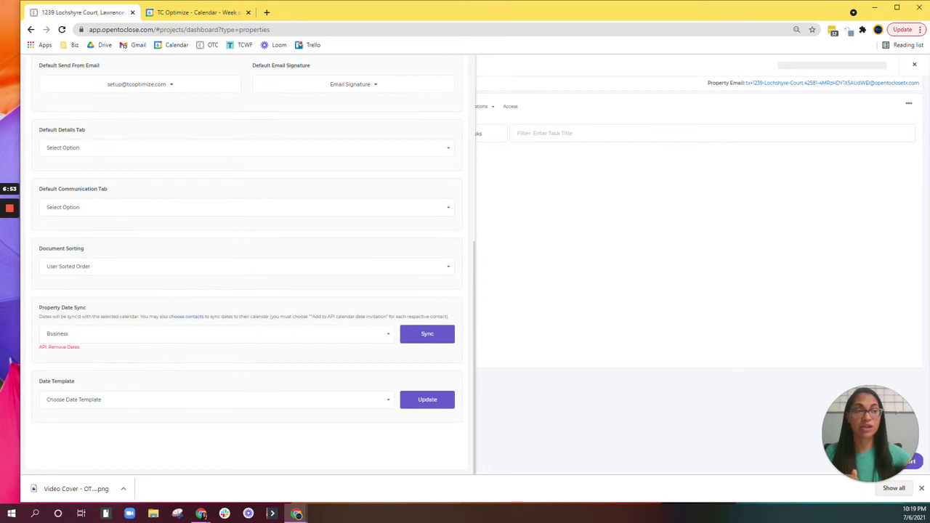
pyautogui.tripleClick(63, 307)
pyautogui.click(100, 314)
pyautogui.click(100, 334)
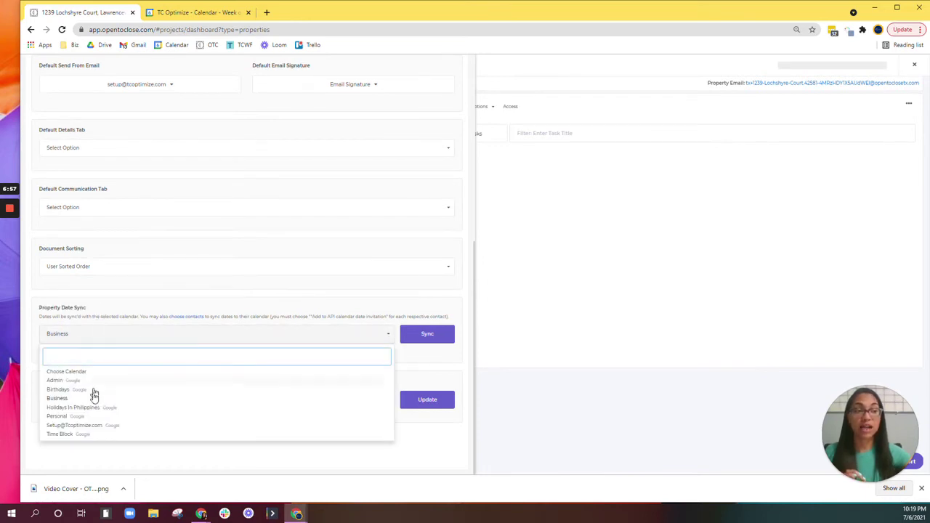
pyautogui.click(56, 399)
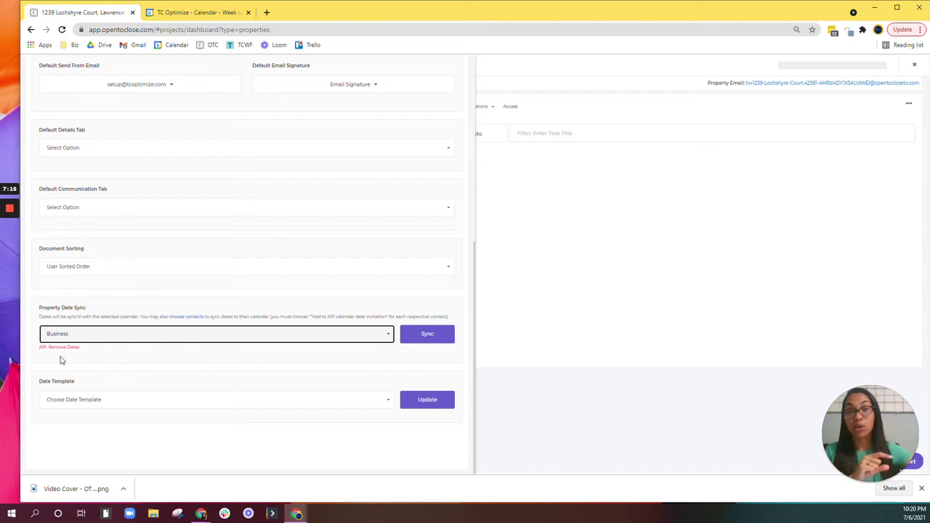
pyautogui.click(426, 335)
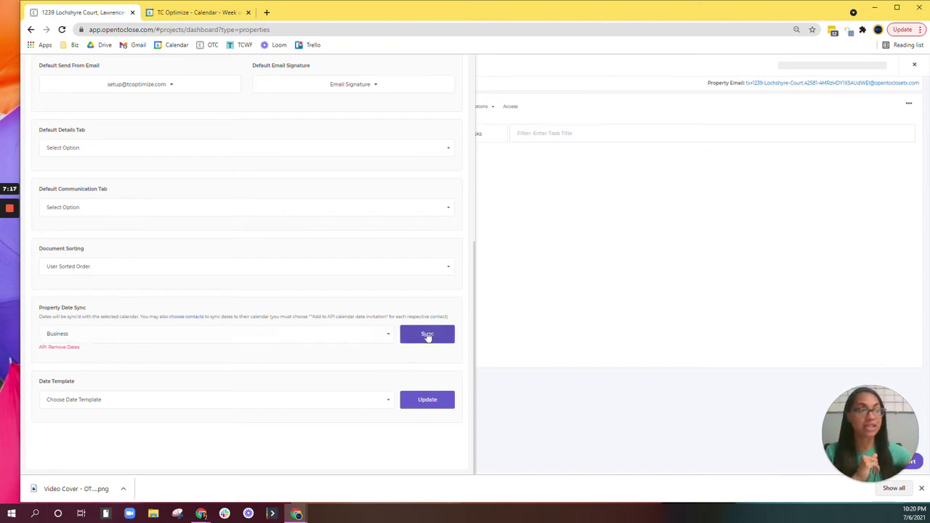
pyautogui.click(500, 318)
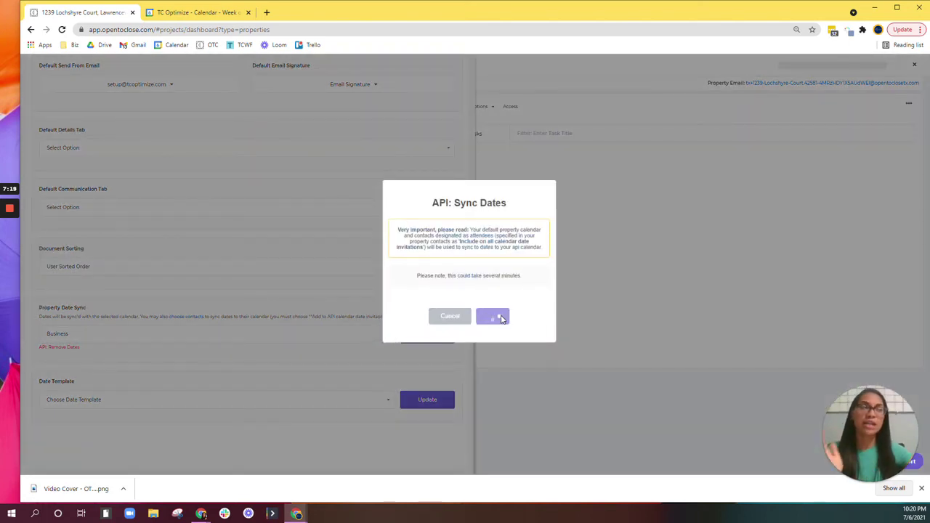
pyautogui.scroll(5, 434, 315)
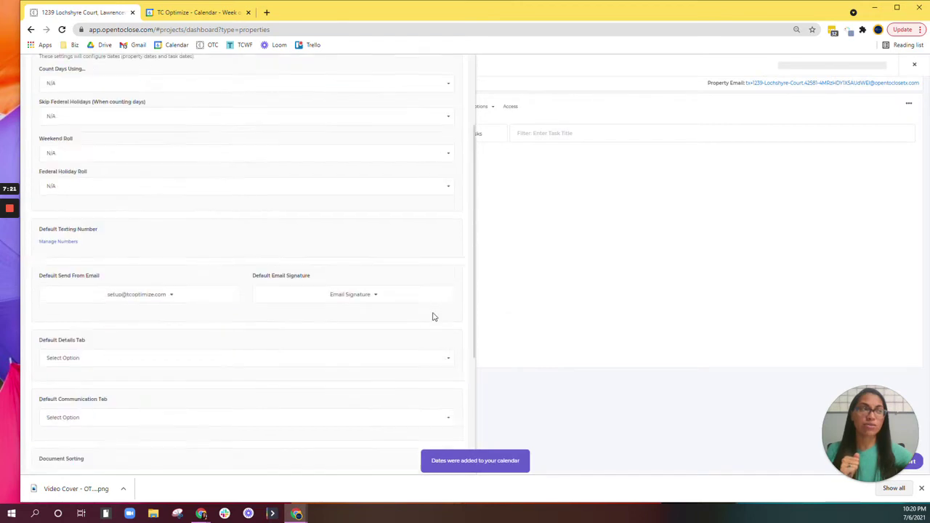
pyautogui.click(348, 83)
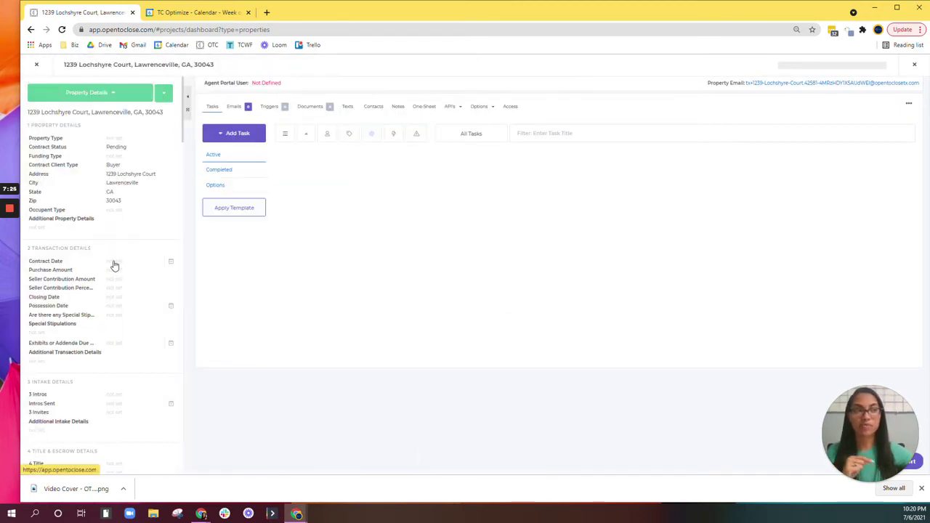
# Save a Contract Date of 07/06/2021 and check the event in the calendar tab.
pyautogui.click(114, 264)
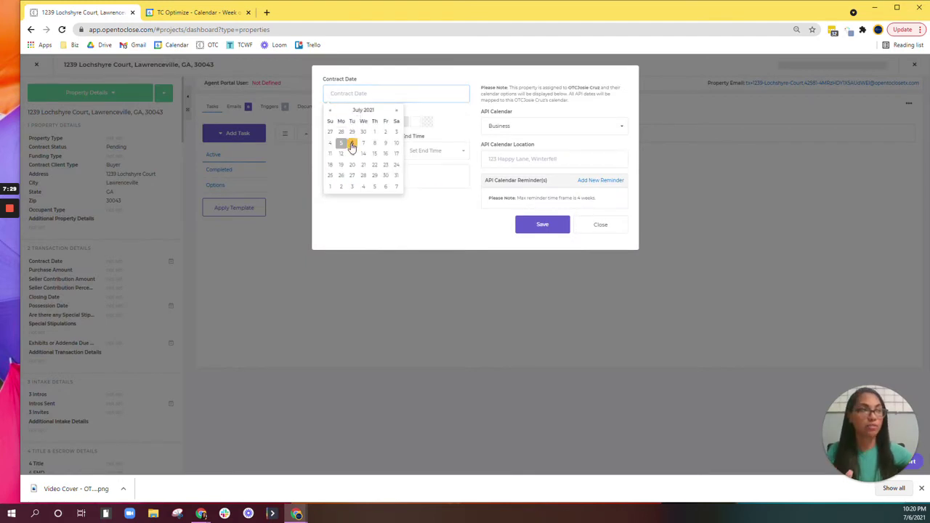
pyautogui.click(350, 143)
pyautogui.click(531, 226)
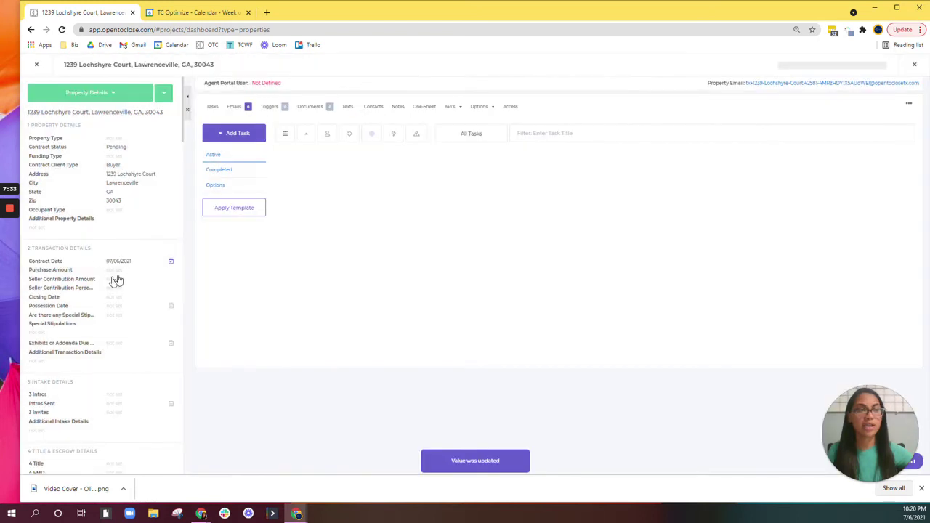
pyautogui.click(205, 14)
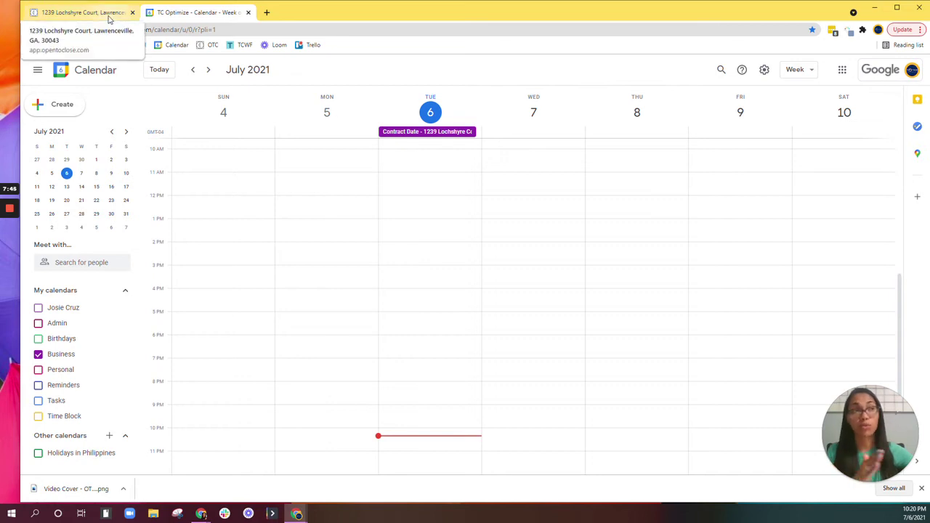
pyautogui.click(109, 19)
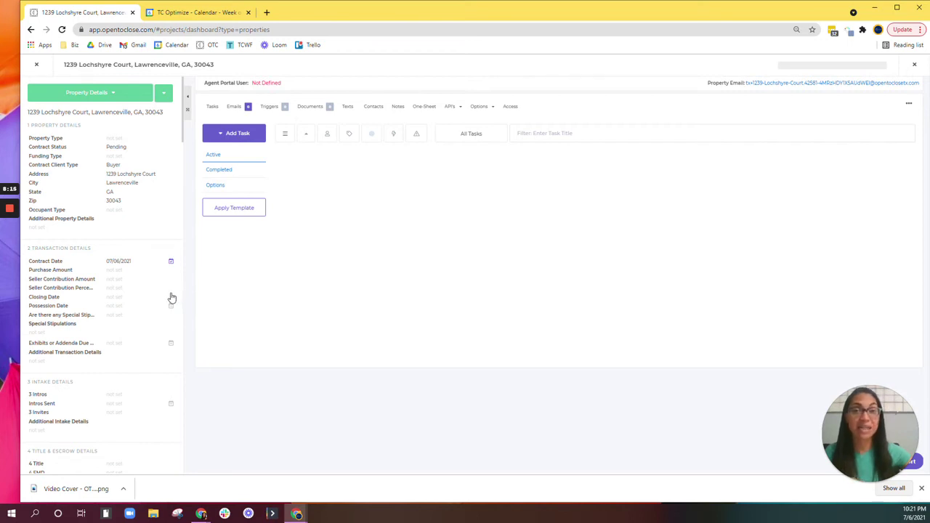
pyautogui.click(37, 65)
pyautogui.moveTo(32, 231)
pyautogui.click(73, 233)
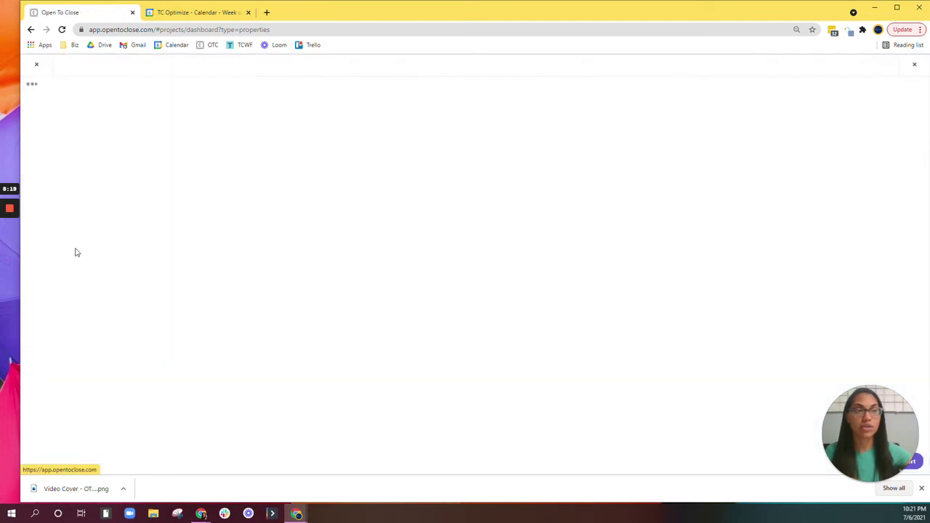
pyautogui.scroll(-5, 144, 263)
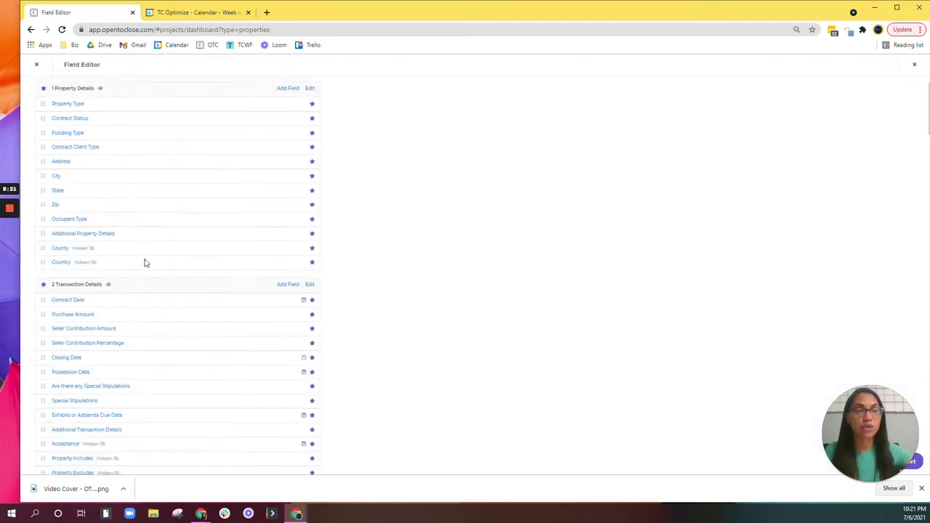
pyautogui.scroll(-2, 139, 295)
pyautogui.scroll(3, 122, 273)
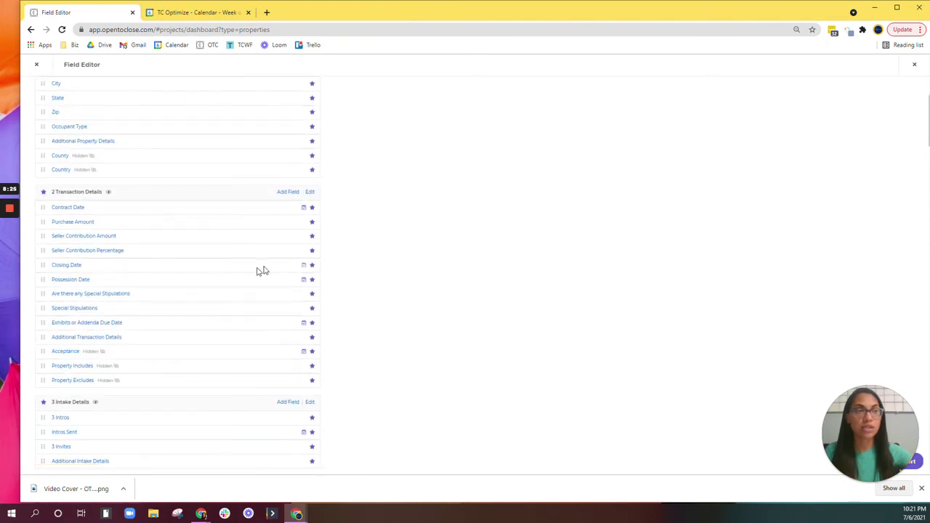
pyautogui.click(304, 267)
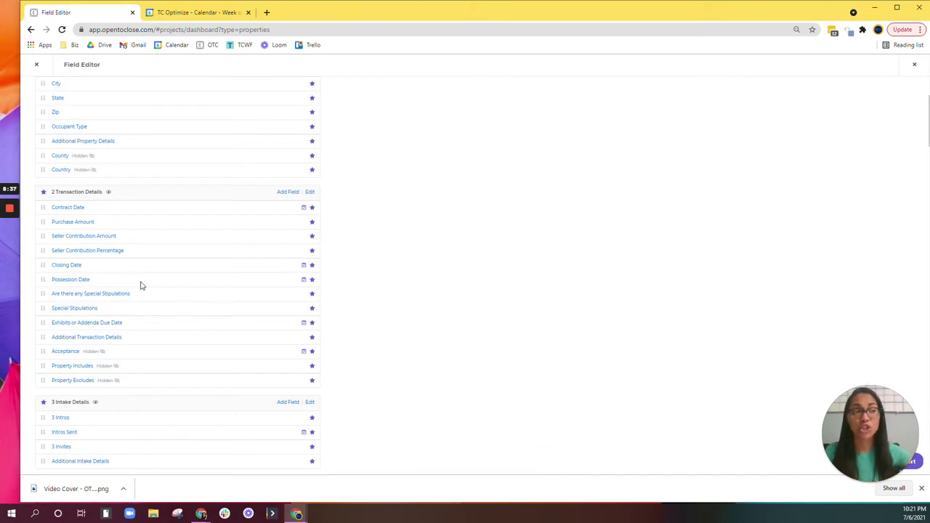
pyautogui.click(303, 284)
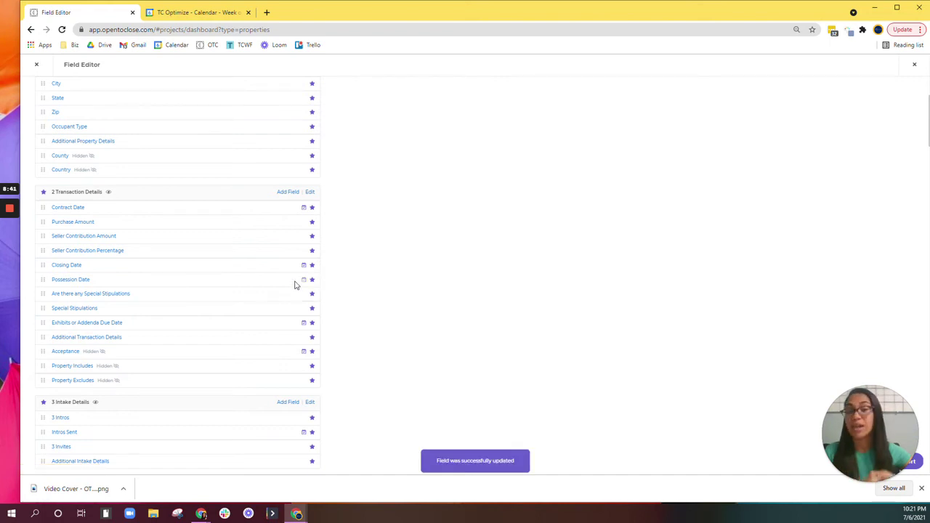
pyautogui.click(38, 65)
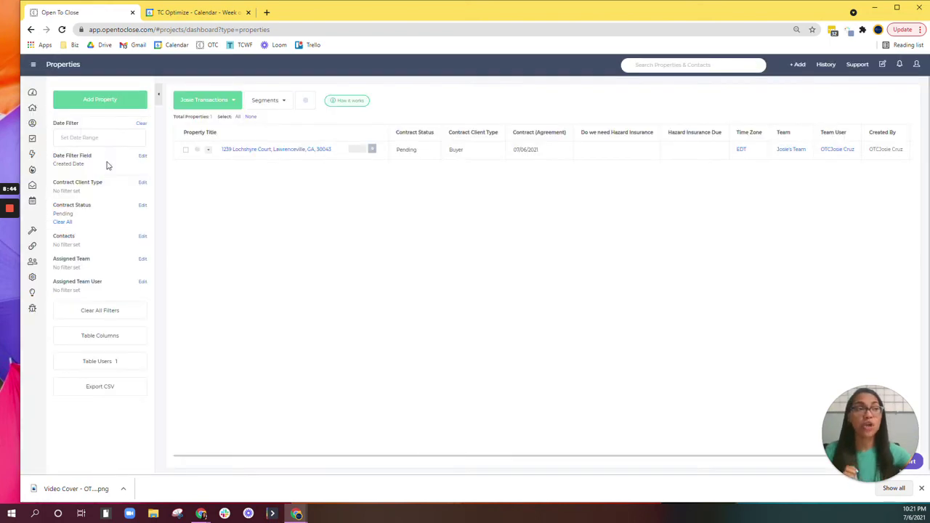
pyautogui.click(274, 154)
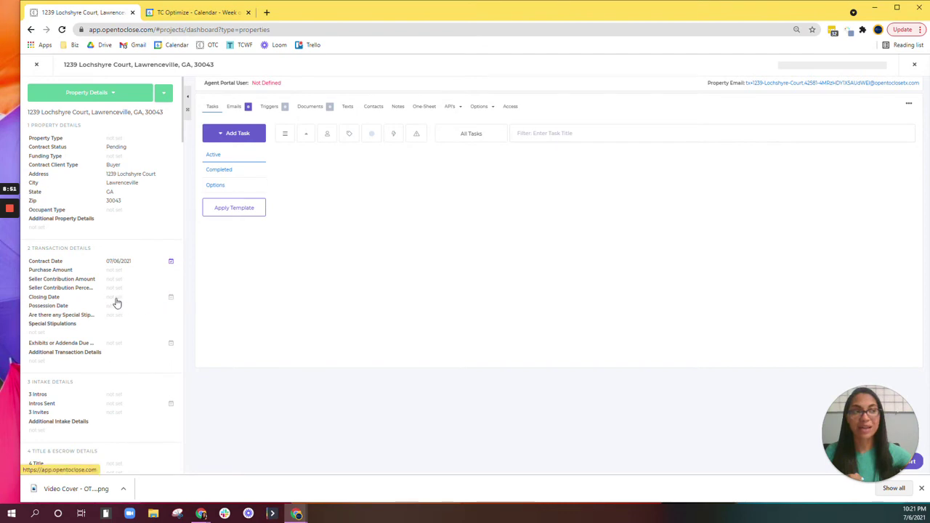
pyautogui.click(117, 300)
pyautogui.click(342, 93)
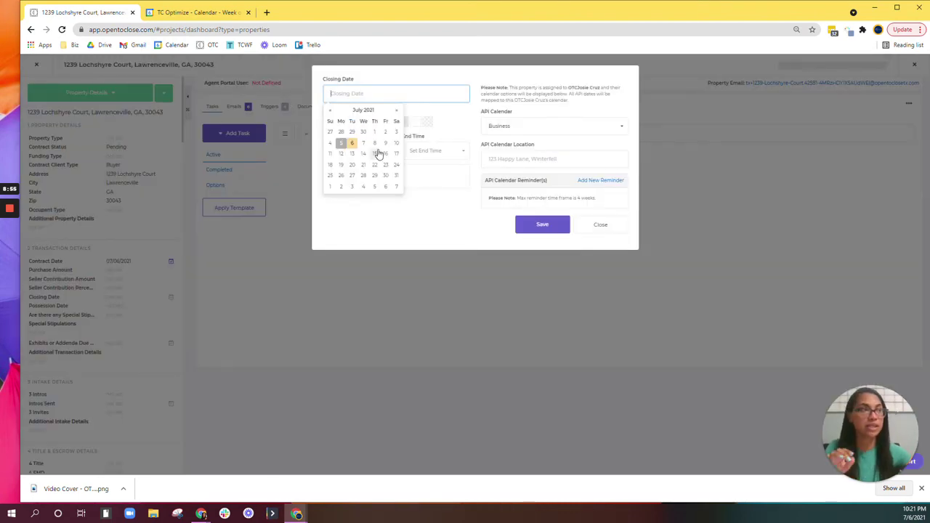
pyautogui.click(381, 146)
pyautogui.click(535, 225)
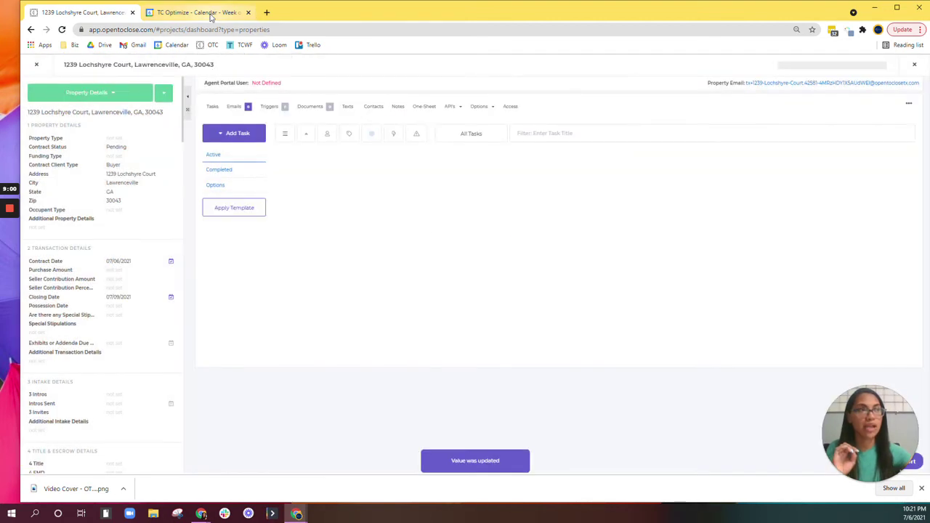
pyautogui.click(210, 15)
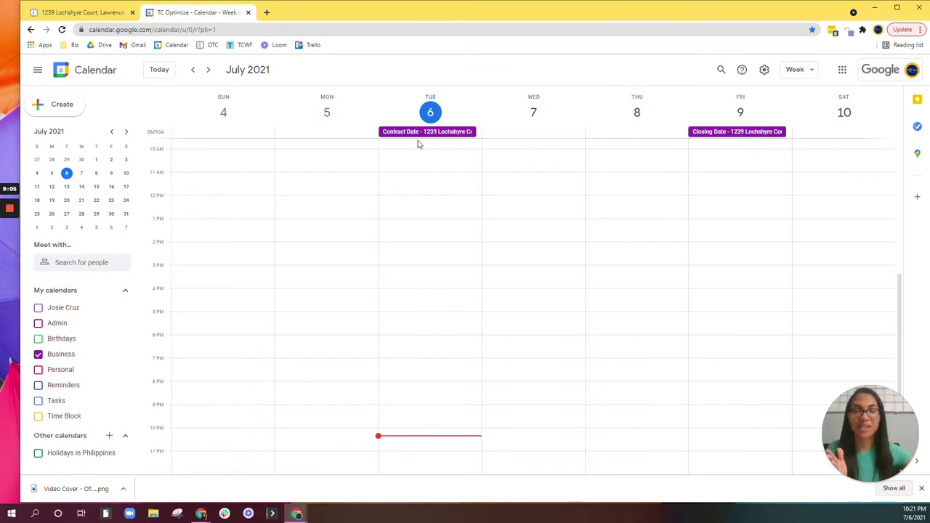
pyautogui.click(90, 14)
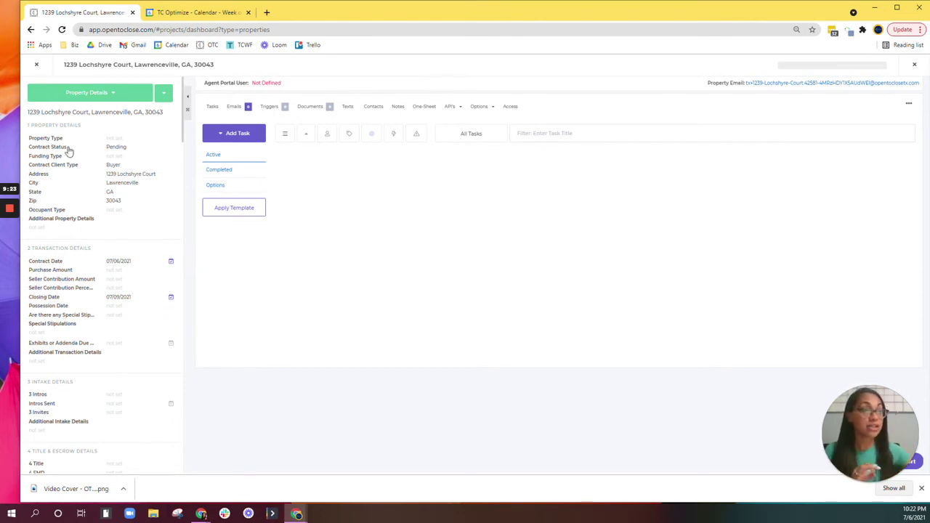
pyautogui.click(37, 65)
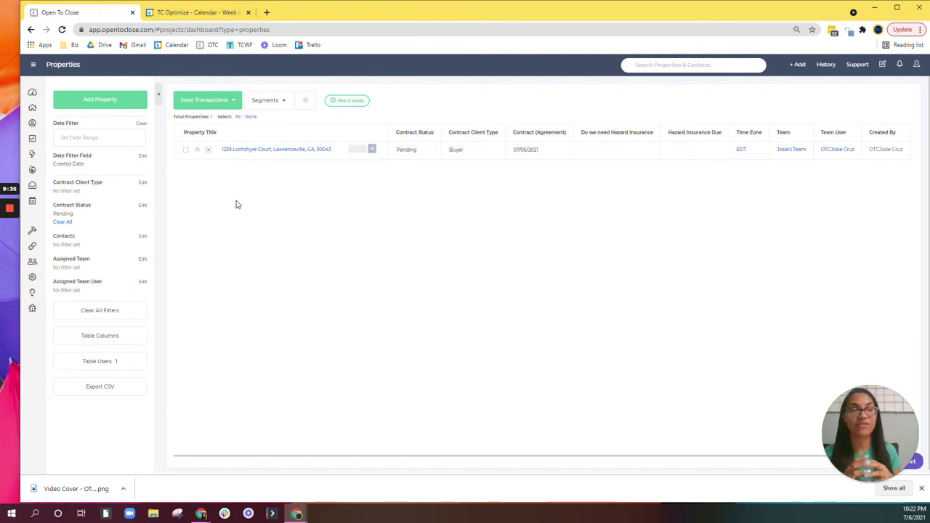
pyautogui.click(295, 153)
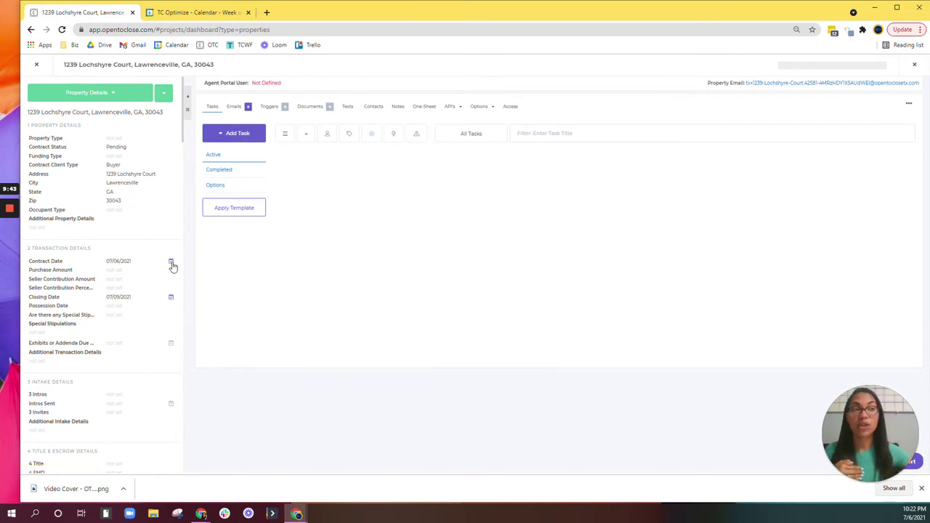
pyautogui.click(120, 261)
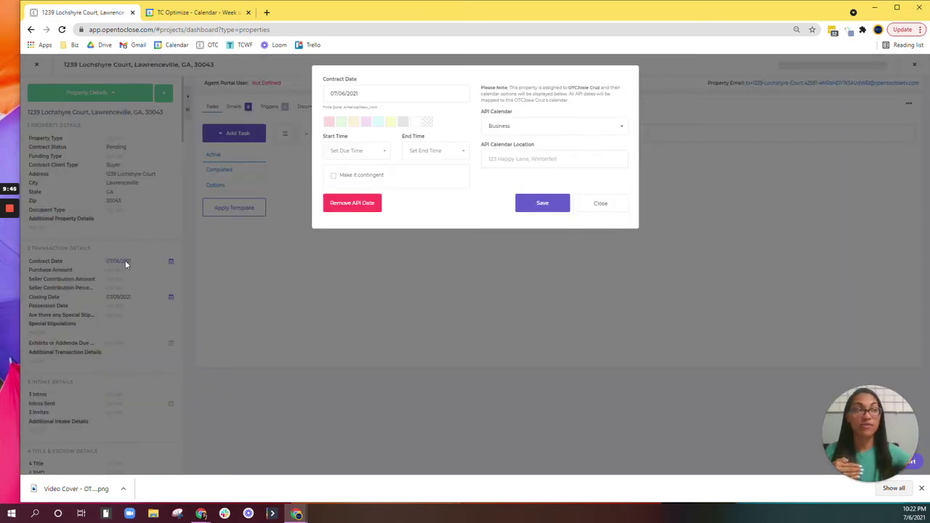
pyautogui.click(599, 205)
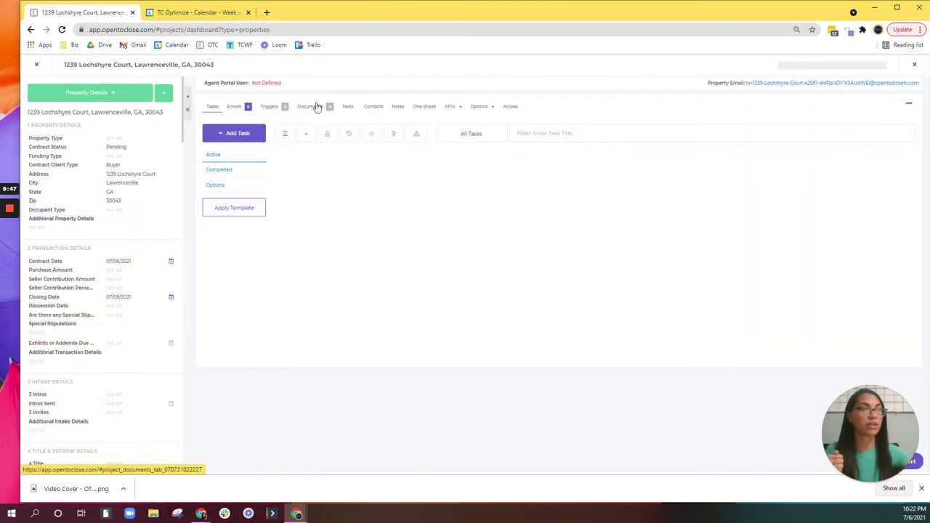
pyautogui.click(373, 107)
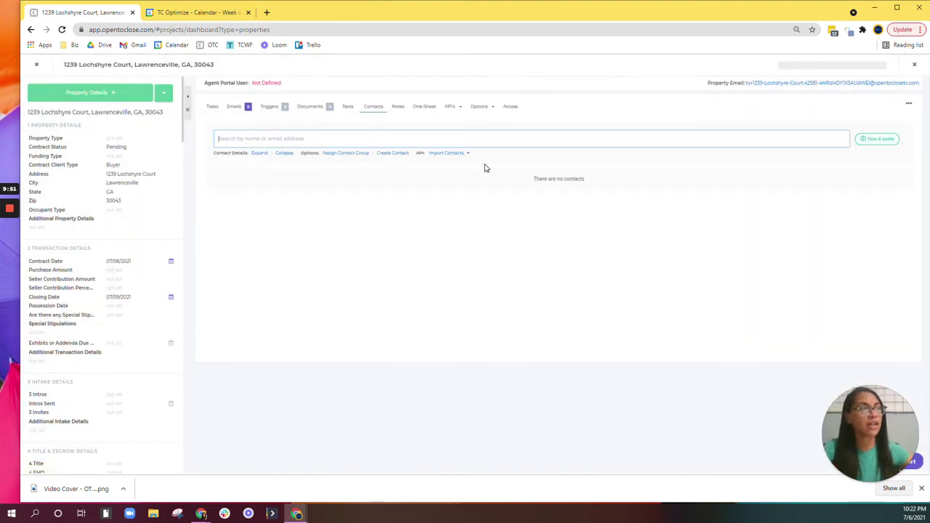
# Create a contact with the person's first name, last name and e-mail, then open Contract Date settings.
pyautogui.click(395, 153)
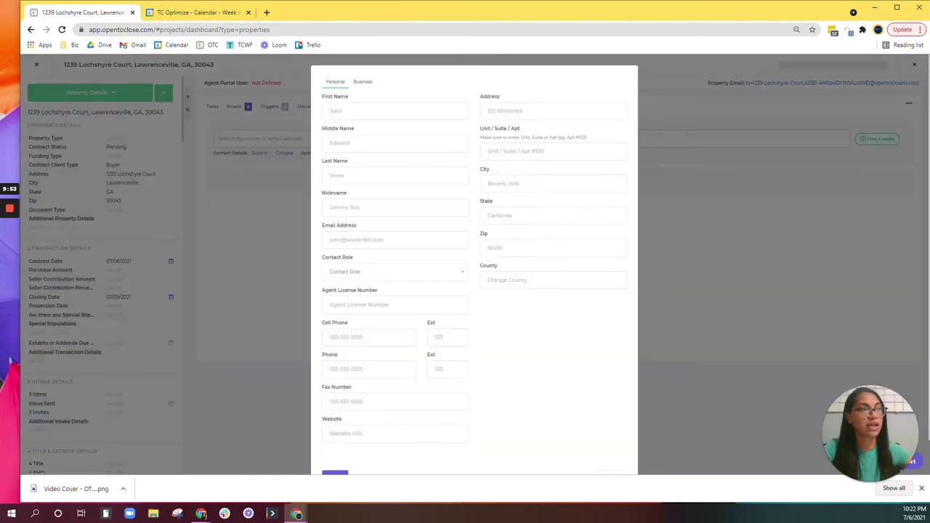
pyautogui.write('Josie')
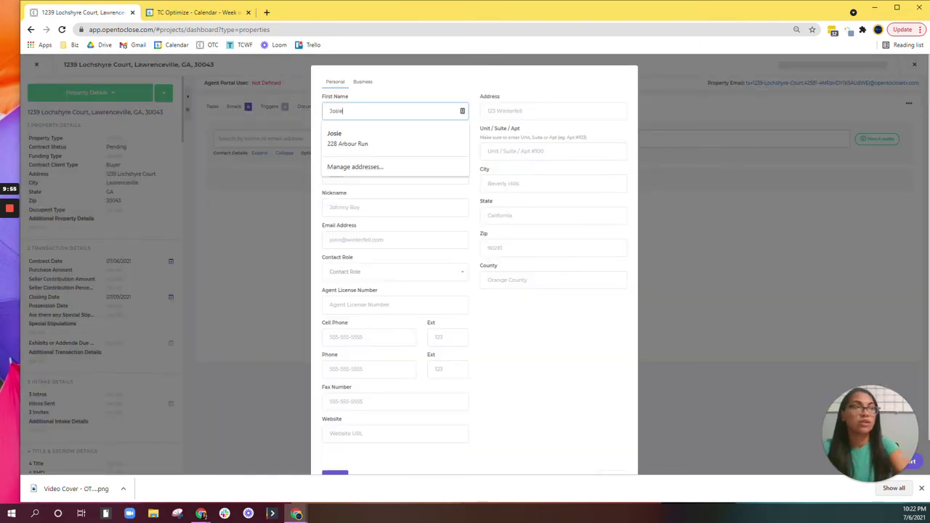
pyautogui.click(394, 176)
pyautogui.write('T')
pyautogui.press('Tab')
pyautogui.press('Tab')
pyautogui.write('josie')
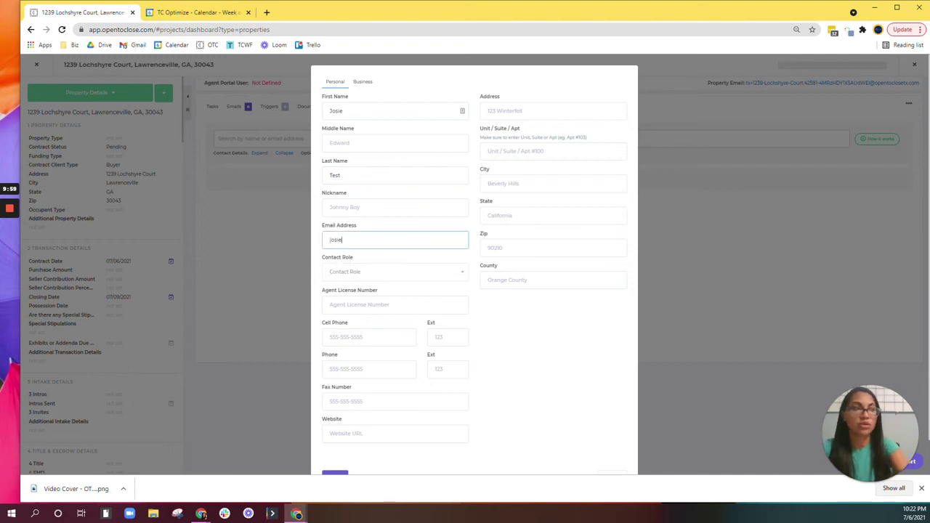
pyautogui.hotkey('ctrl', 'a')
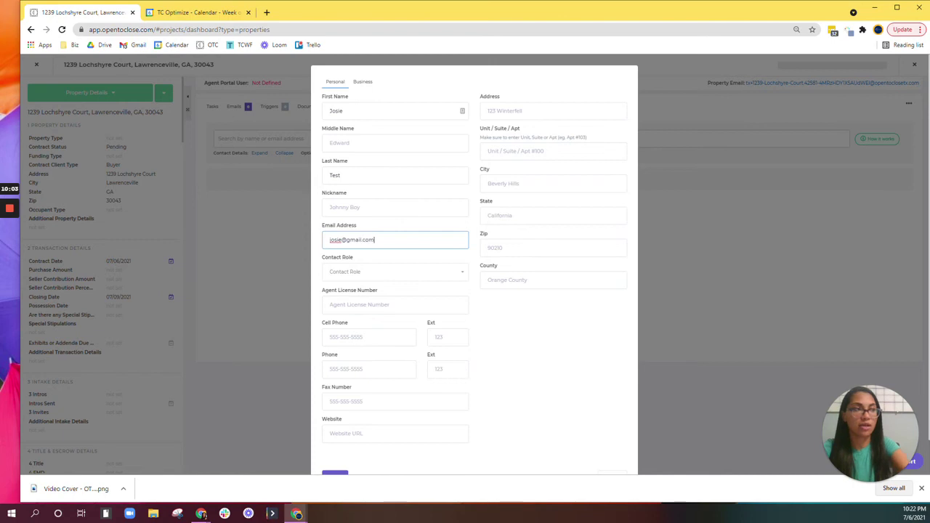
pyautogui.scroll(-1, 371, 234)
pyautogui.click(333, 442)
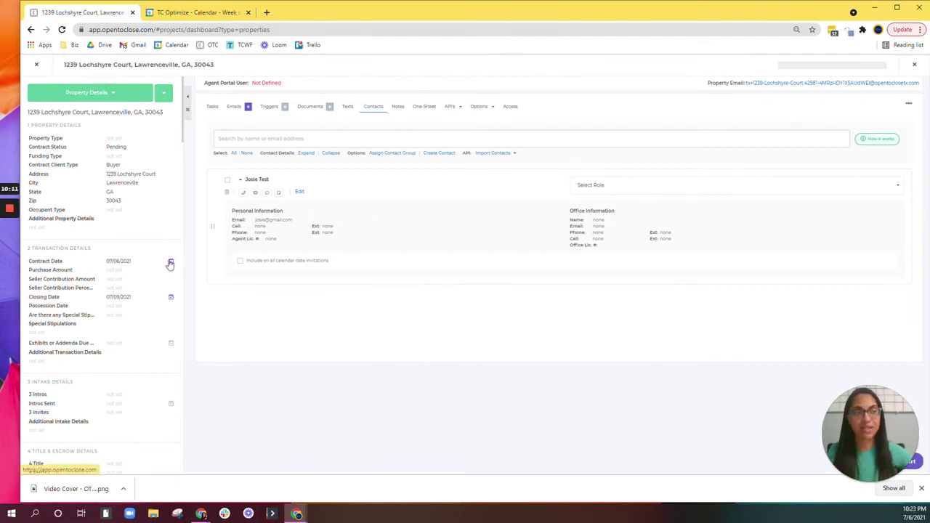
pyautogui.click(122, 261)
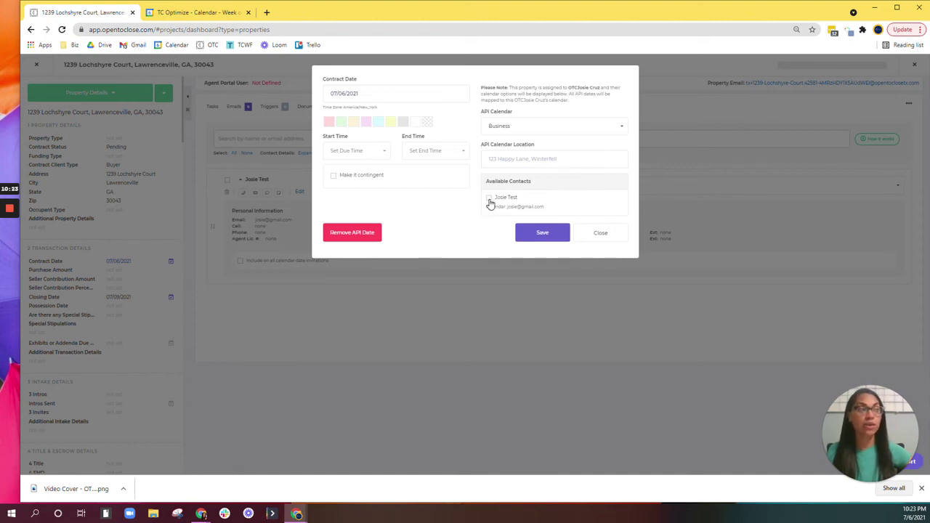
# Include the new contact in the Contract Date calendar invite, save, and close the dialog.
pyautogui.click(540, 234)
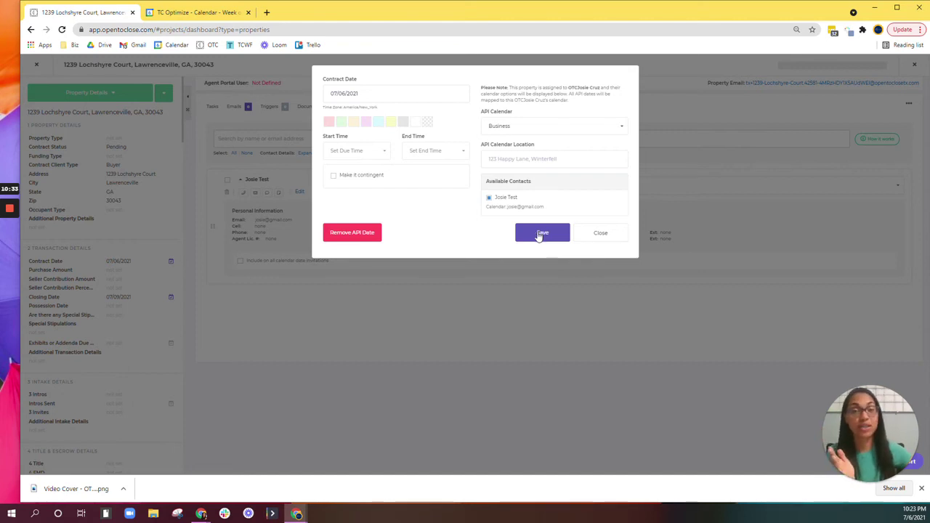
pyautogui.moveTo(322, 79); pyautogui.dragTo(376, 79)
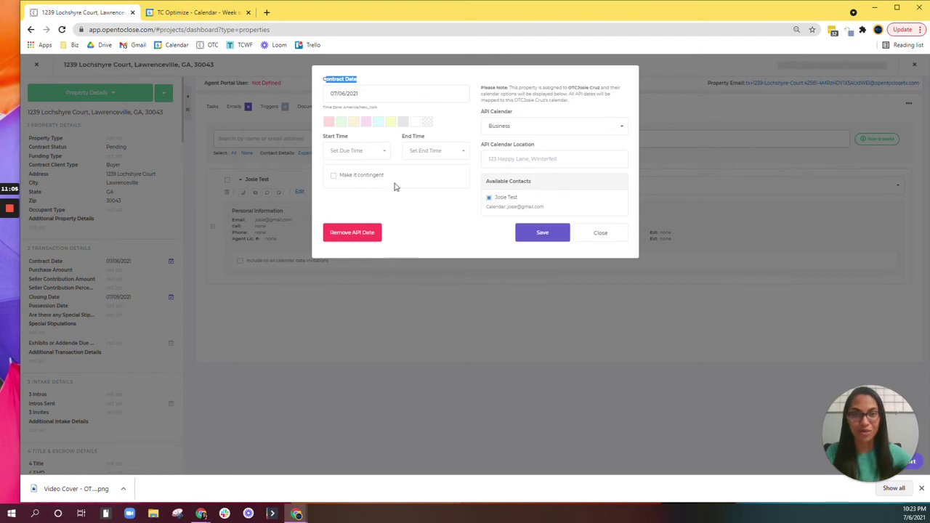
pyautogui.click(608, 234)
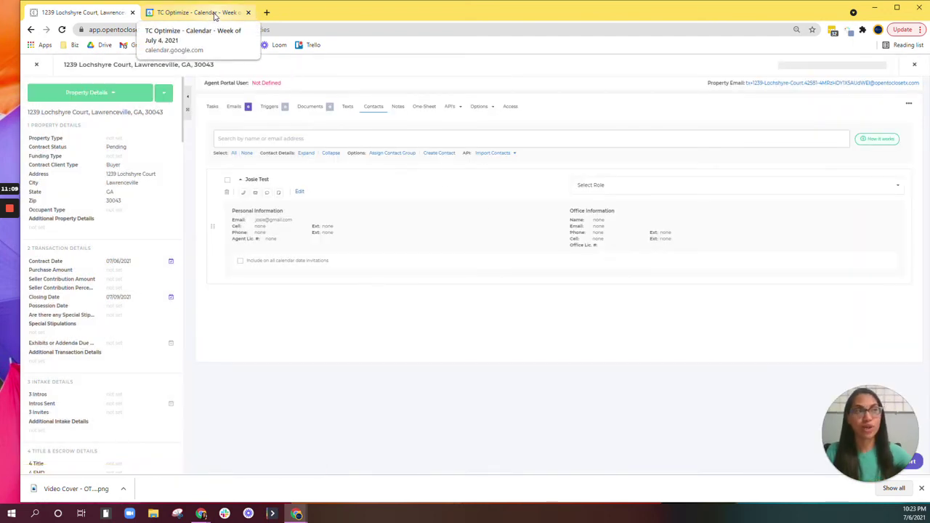
# Create a new agent calendar named for the contact and return to the week view.
pyautogui.click(215, 13)
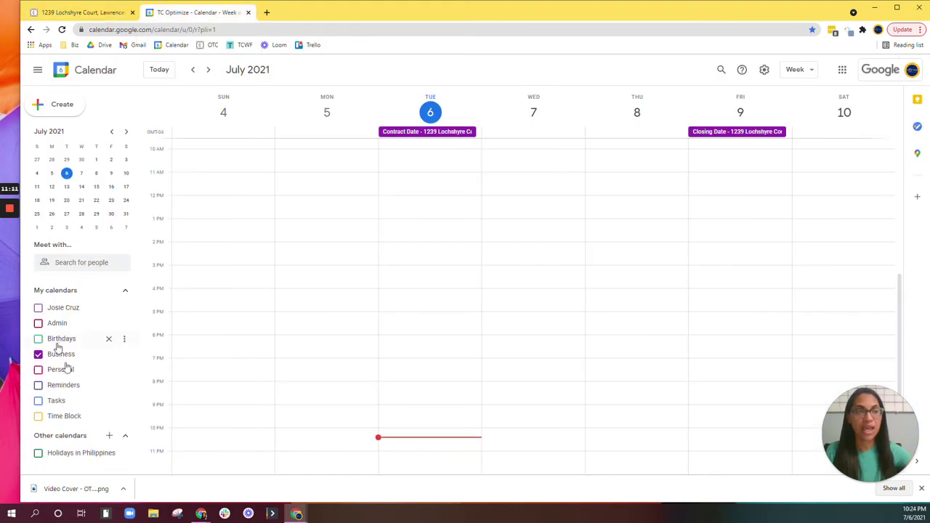
pyautogui.click(109, 435)
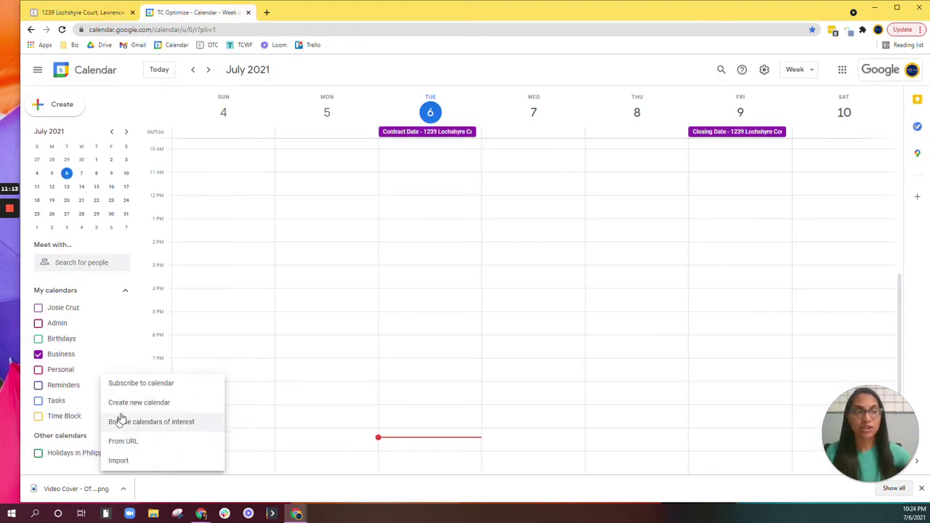
pyautogui.click(136, 404)
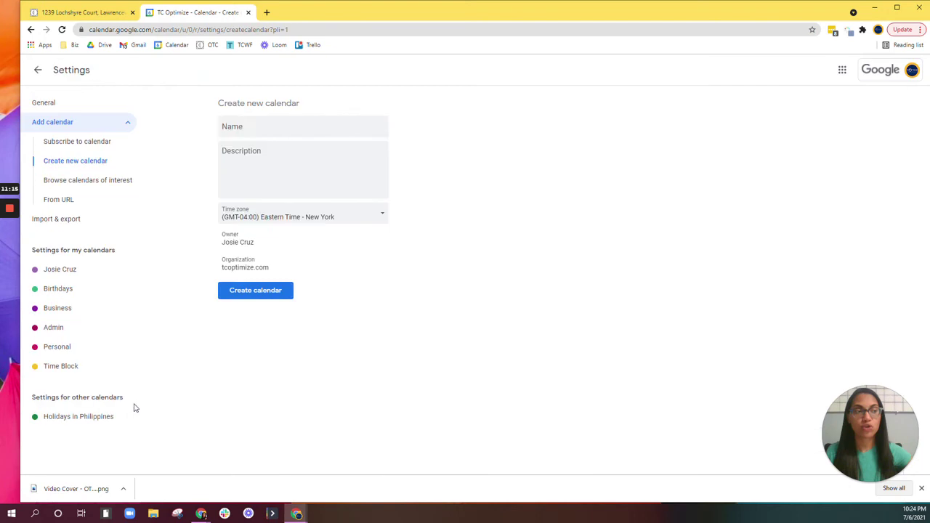
pyautogui.write('Josie Agent')
pyautogui.click(278, 293)
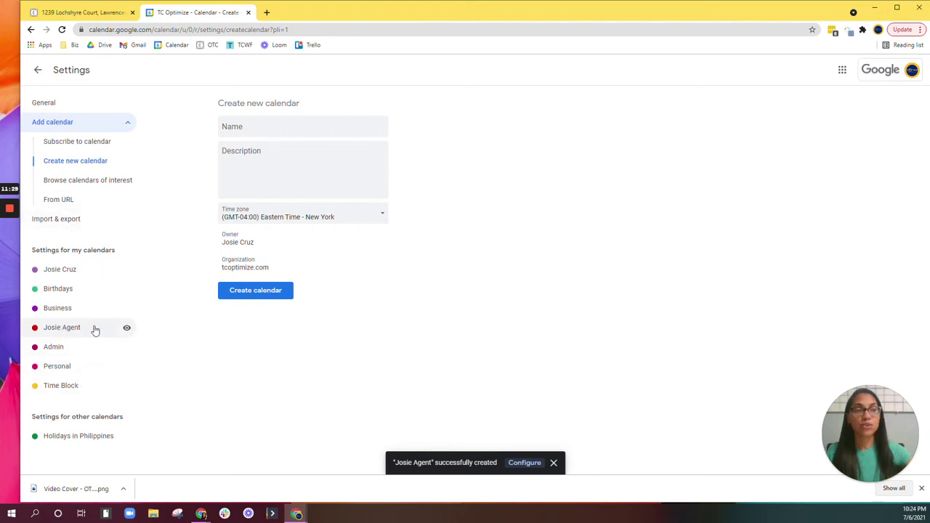
pyautogui.click(38, 70)
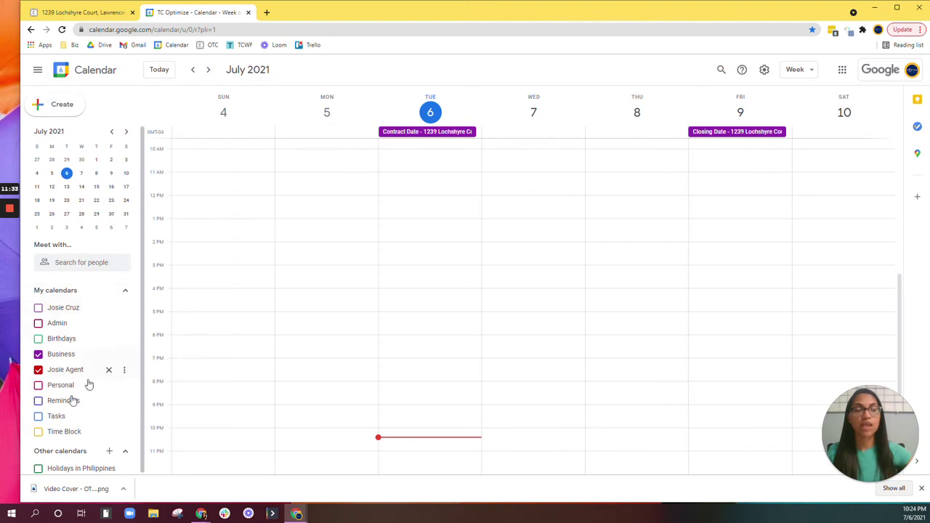
# Look over the Open To Close calendar page via the Properties list.
pyautogui.click(127, 371)
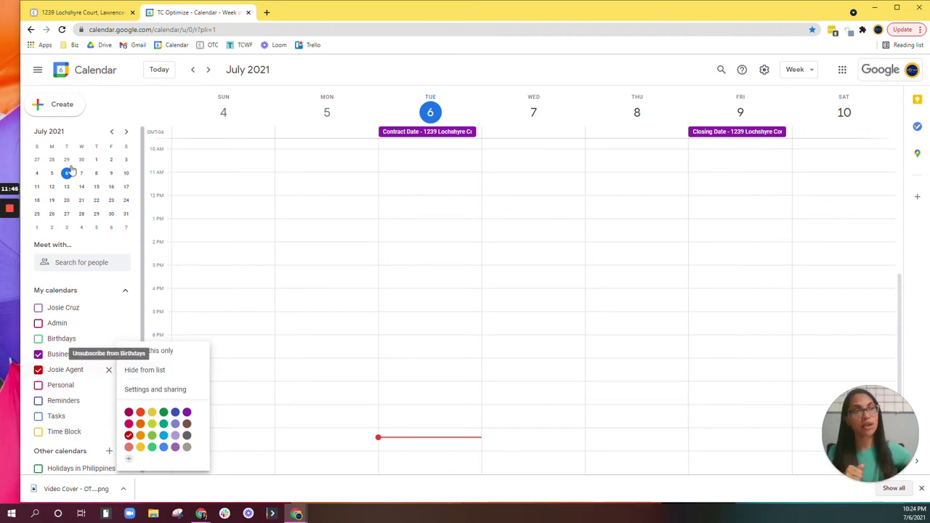
pyautogui.click(91, 15)
pyautogui.click(40, 67)
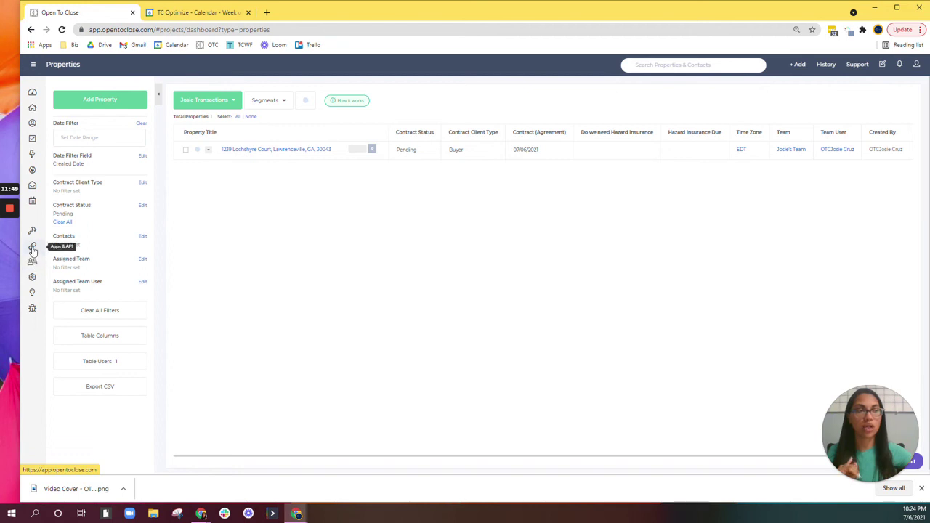
pyautogui.click(33, 201)
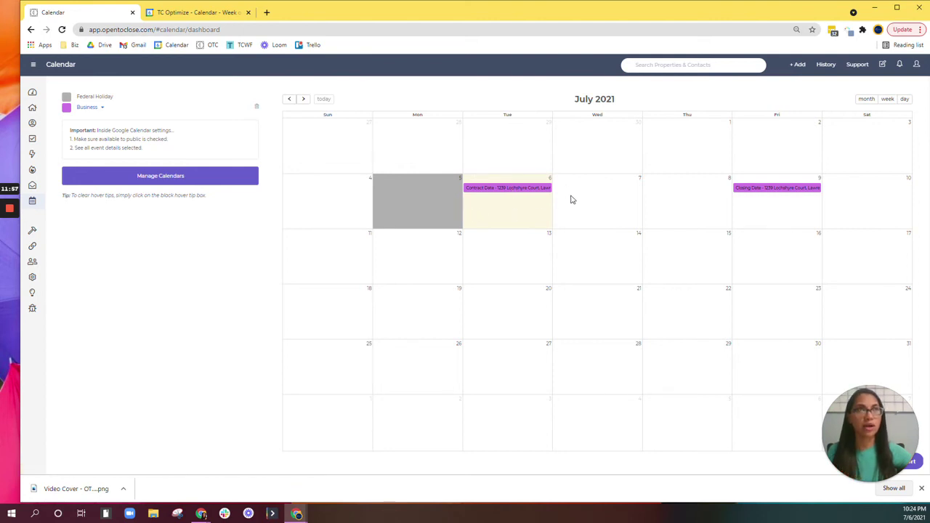
# Toggle the Business calendar off and on, then open its Settings and sharing.
pyautogui.click(187, 15)
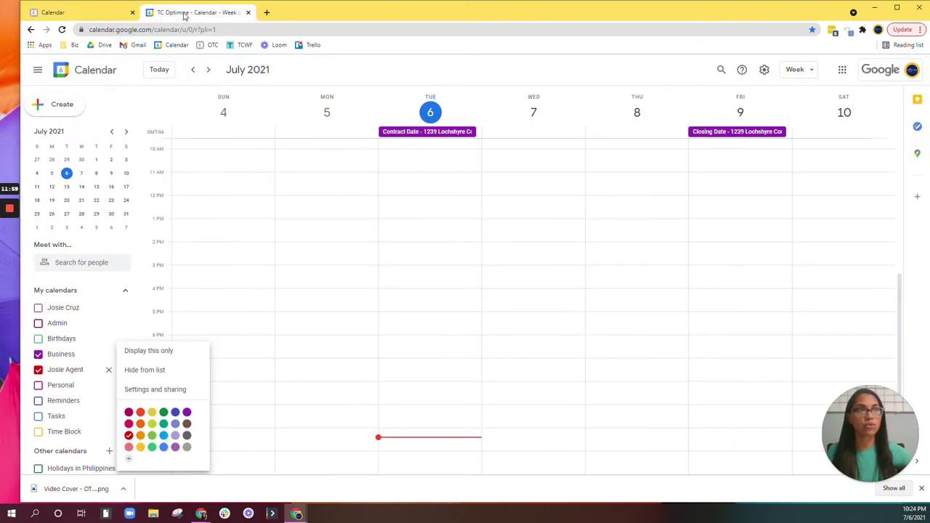
pyautogui.click(83, 355)
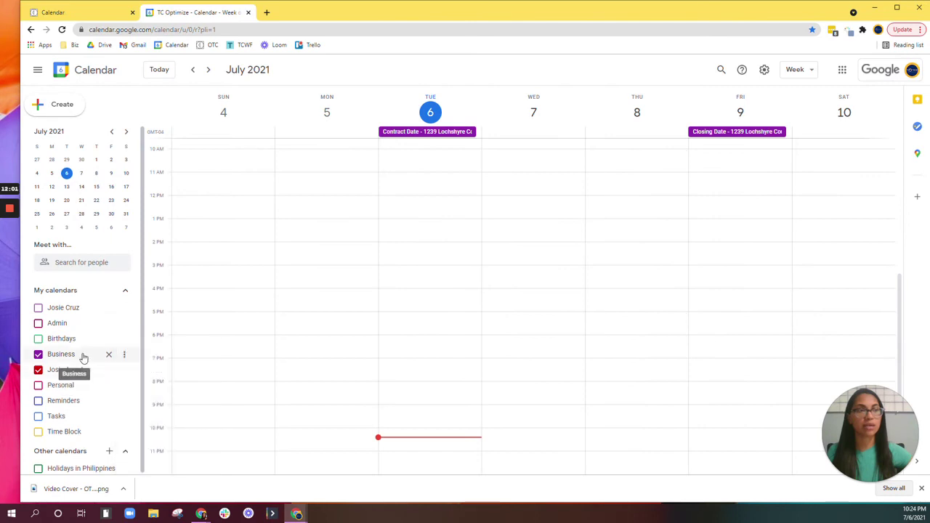
pyautogui.click(83, 354)
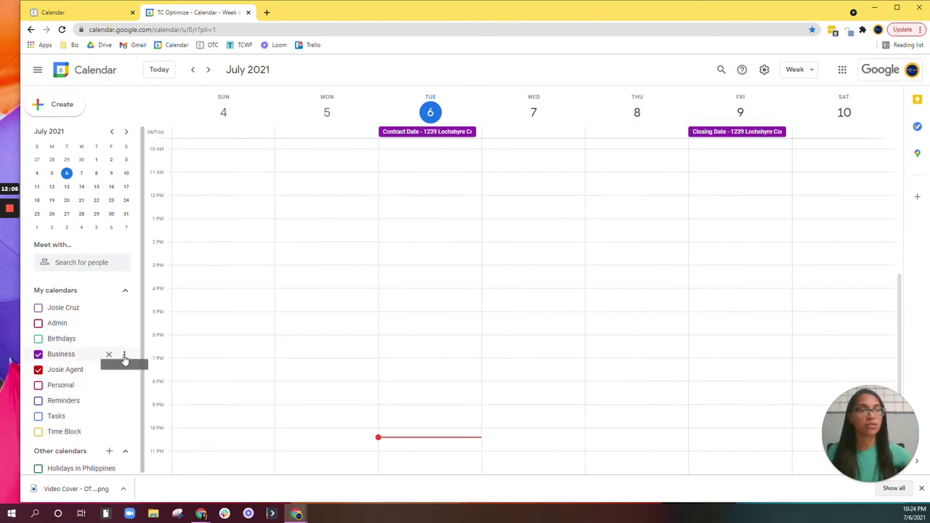
pyautogui.click(125, 355)
pyautogui.click(149, 390)
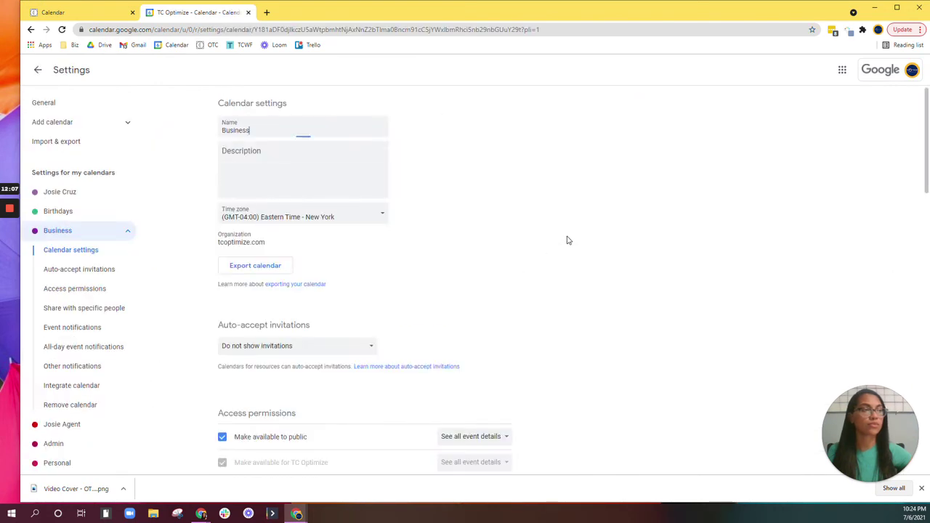
# Confirm Business is marked Make available to public under Access permissions, then exit settings.
pyautogui.scroll(-2, 428, 313)
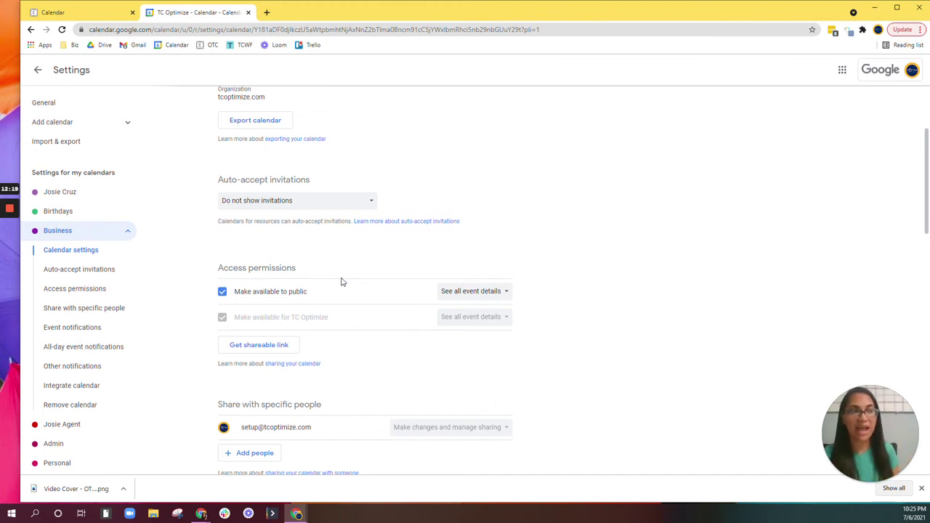
pyautogui.click(76, 232)
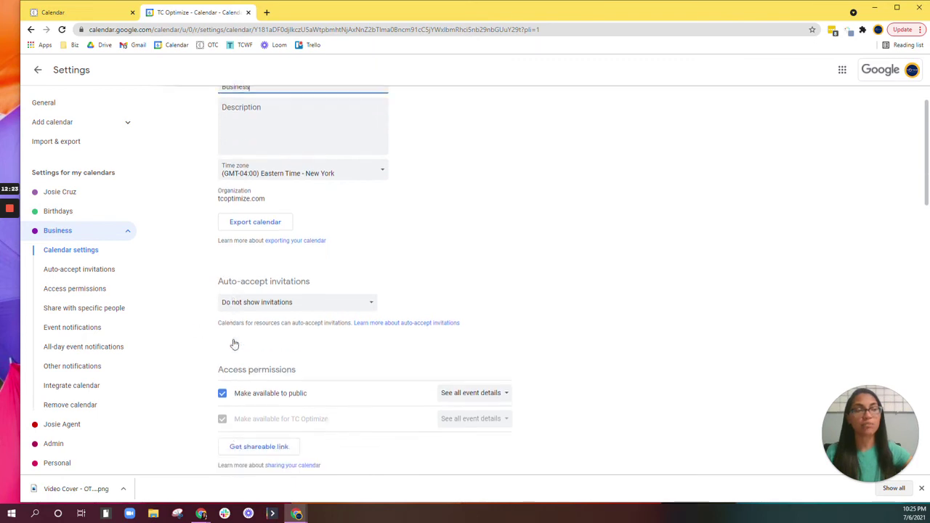
pyautogui.scroll(-2, 233, 342)
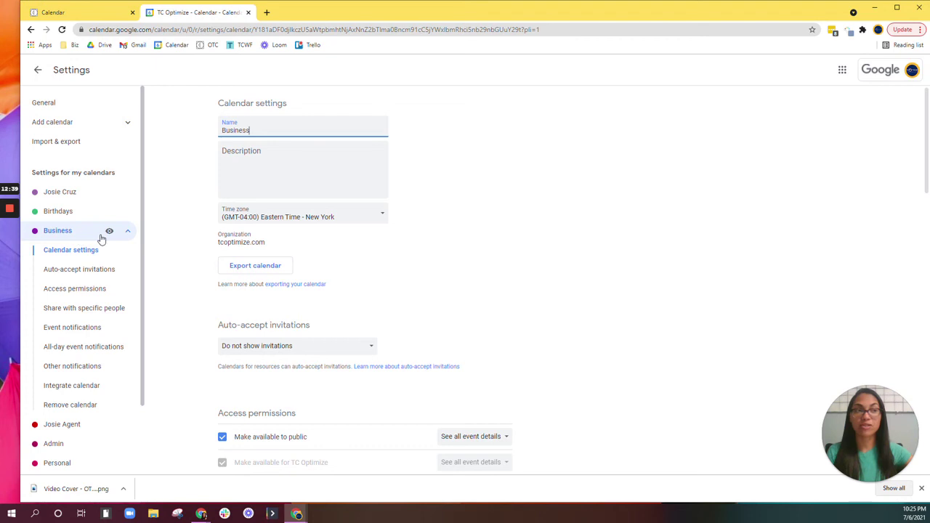
pyautogui.click(38, 70)
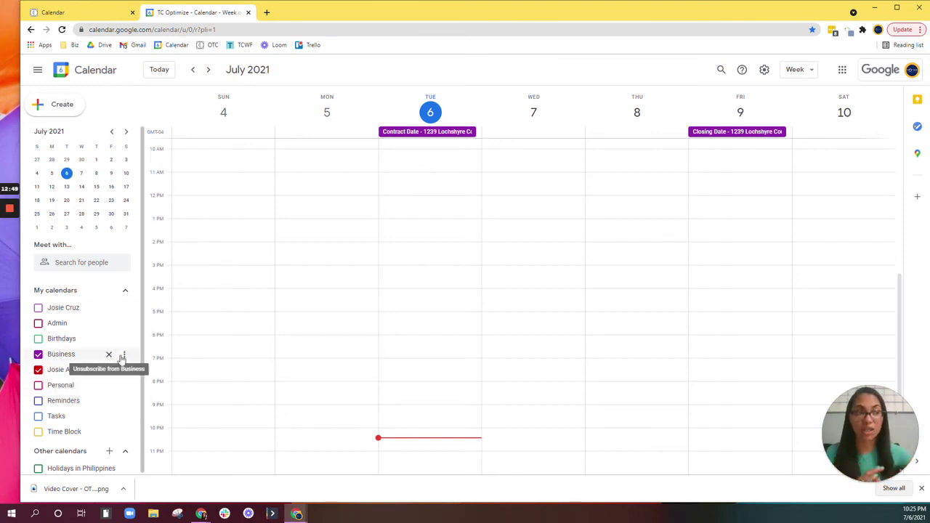
# Tick Make available to public in the agent calendar's settings and accept the warning.
pyautogui.click(124, 354)
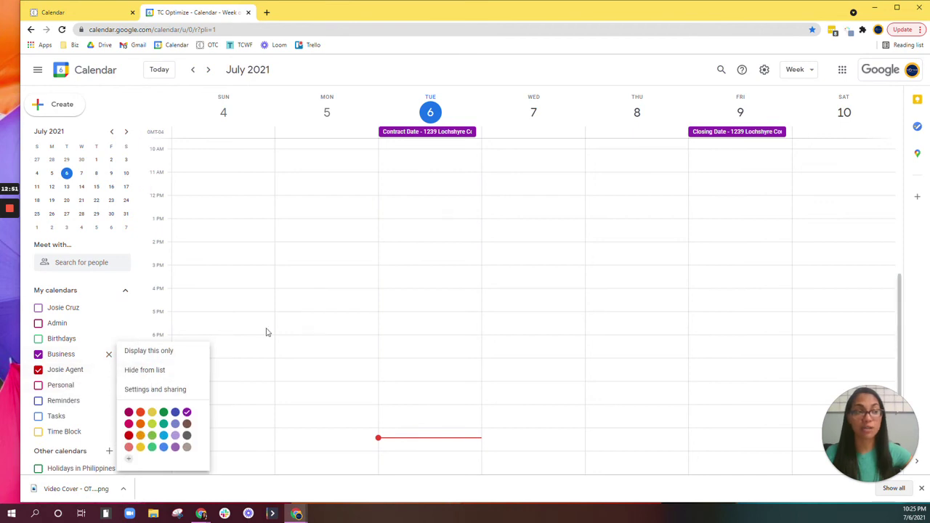
pyautogui.click(234, 332)
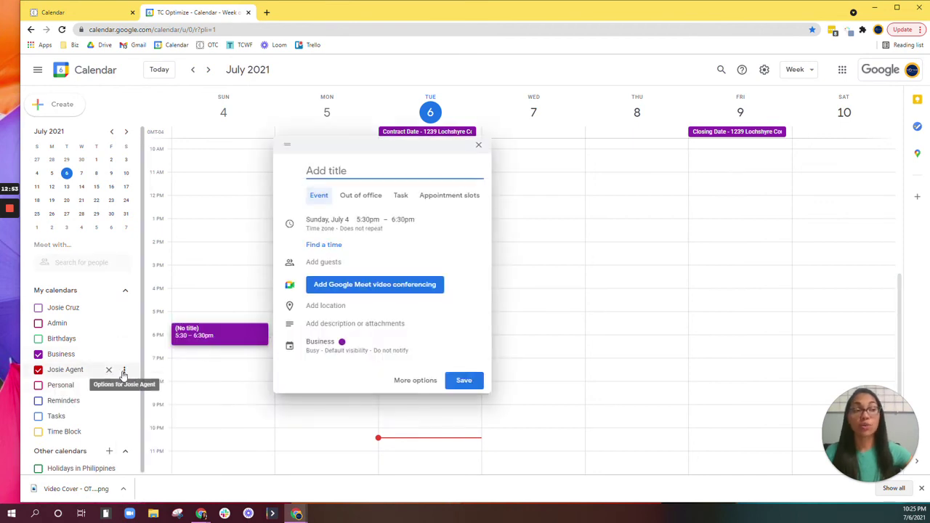
pyautogui.click(124, 371)
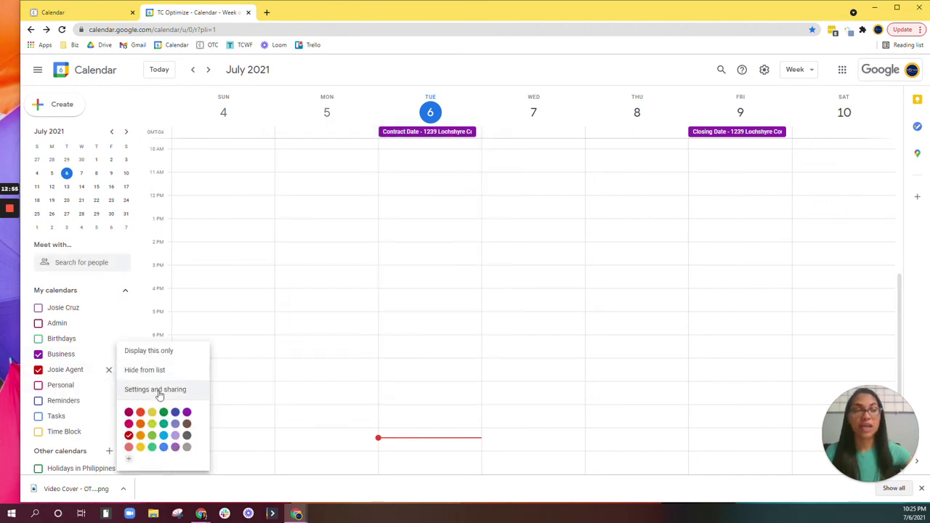
pyautogui.click(159, 392)
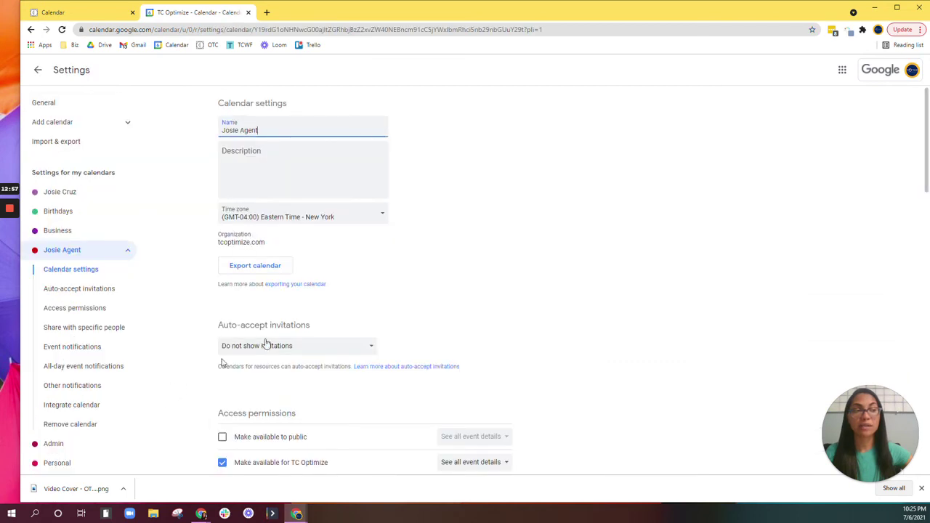
pyautogui.scroll(-1, 318, 330)
pyautogui.scroll(-1, 319, 330)
pyautogui.click(262, 339)
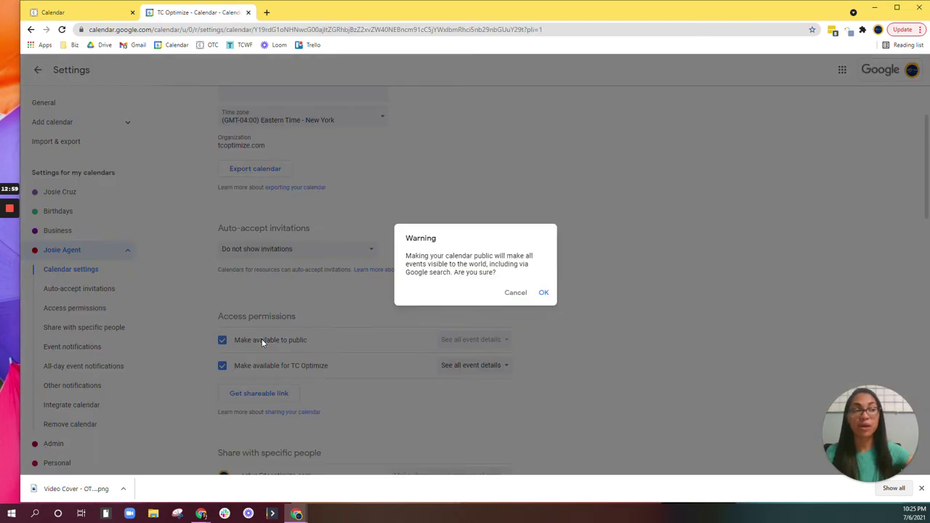
pyautogui.click(543, 293)
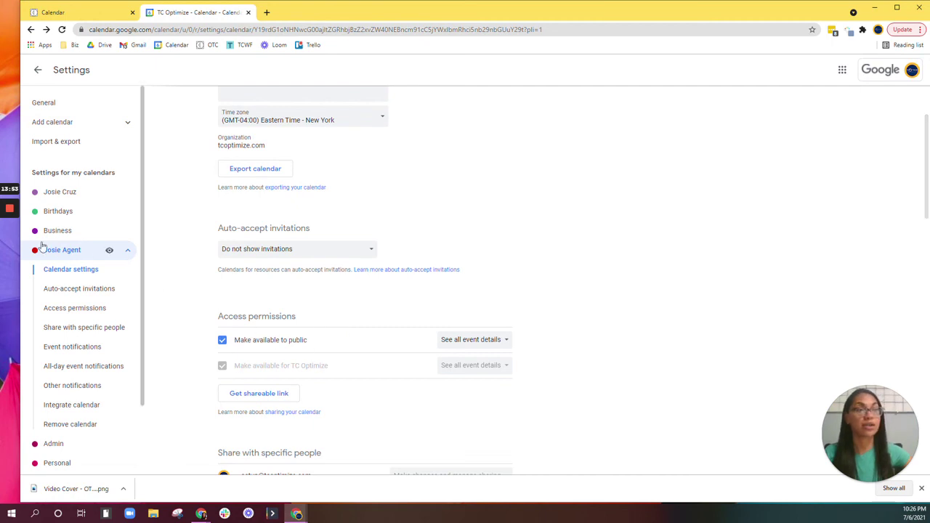
# Add the Transactions address under Share with specific people and send the invitation.
pyautogui.scroll(-2, 268, 247)
pyautogui.scroll(-2, 274, 257)
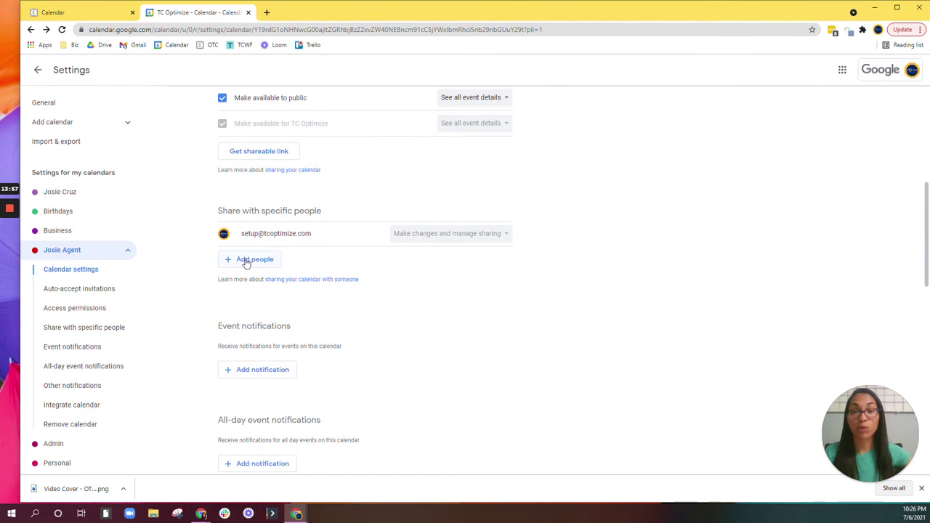
pyautogui.click(245, 261)
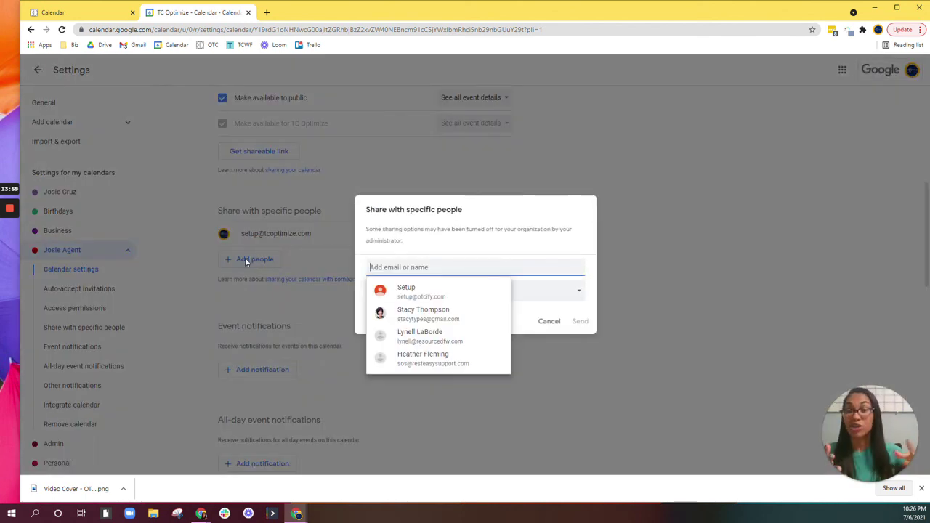
pyautogui.write('tr')
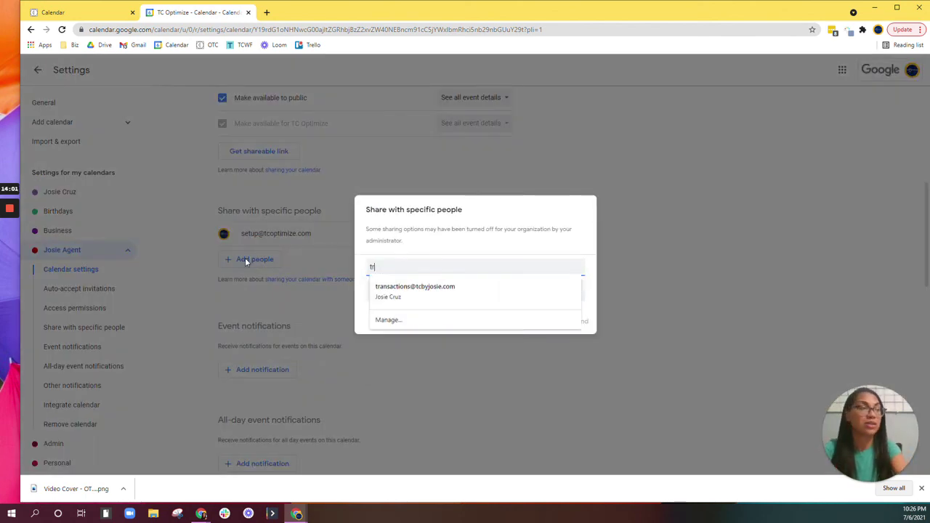
pyautogui.write('ansaction')
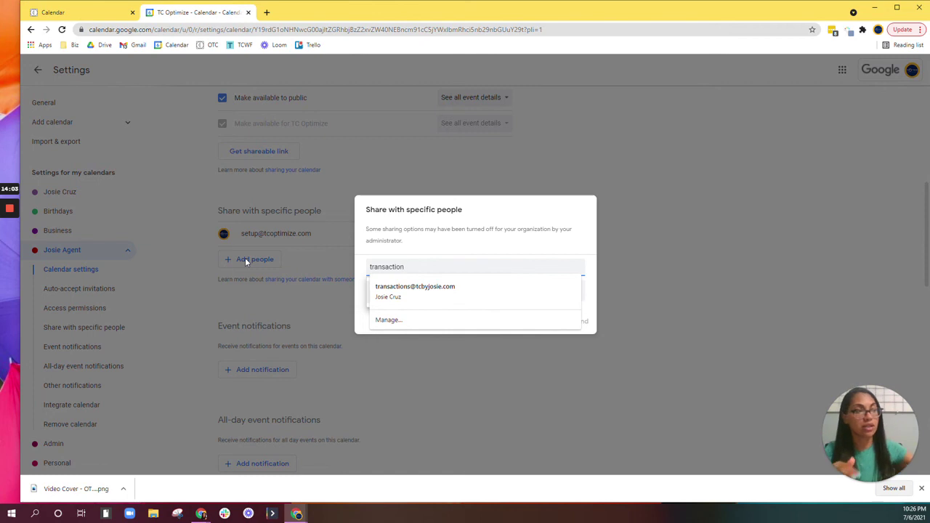
pyautogui.click(428, 294)
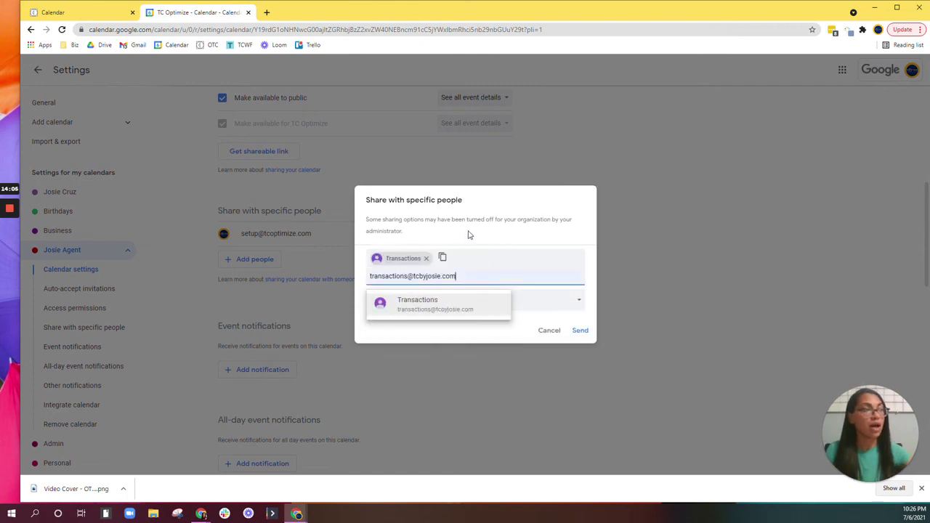
pyautogui.click(581, 332)
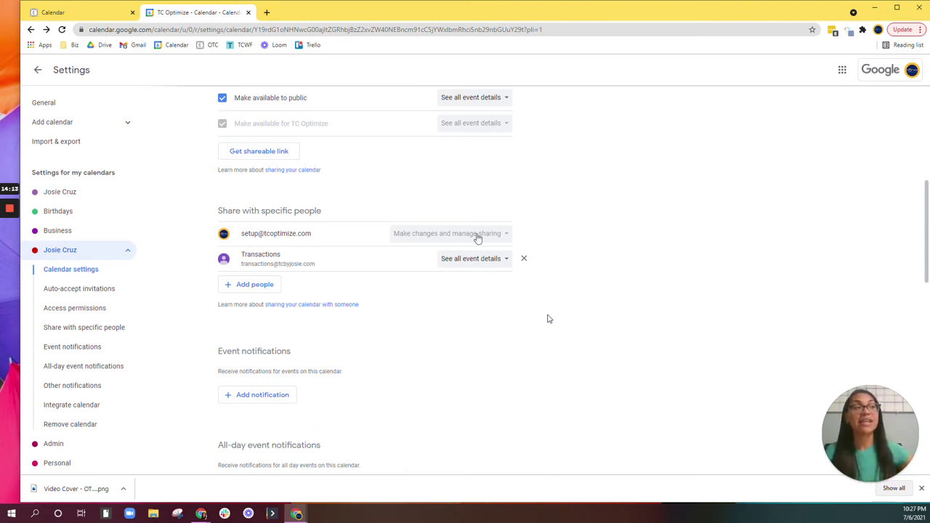
pyautogui.scroll(5, 269, 195)
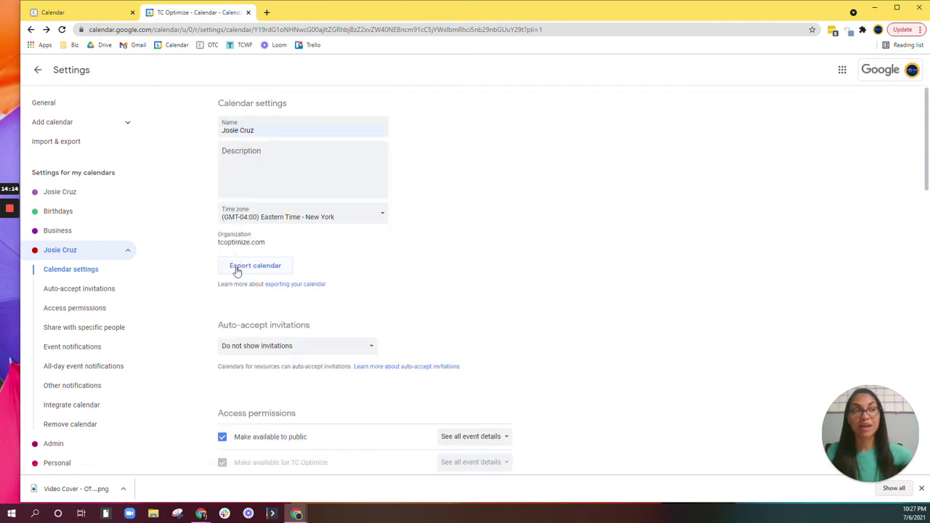
# Open the property's Defaults & Settings from the Open To Close Properties list.
pyautogui.click(82, 11)
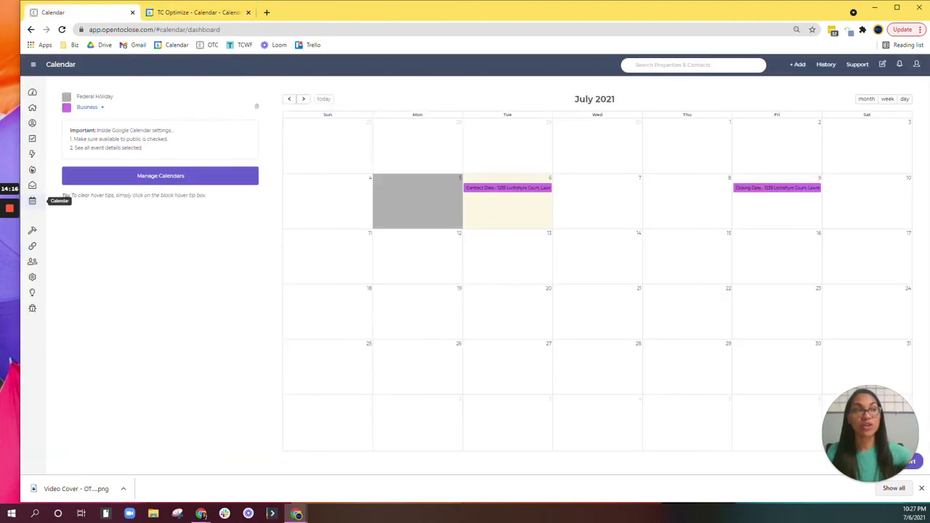
pyautogui.click(33, 109)
pyautogui.click(284, 154)
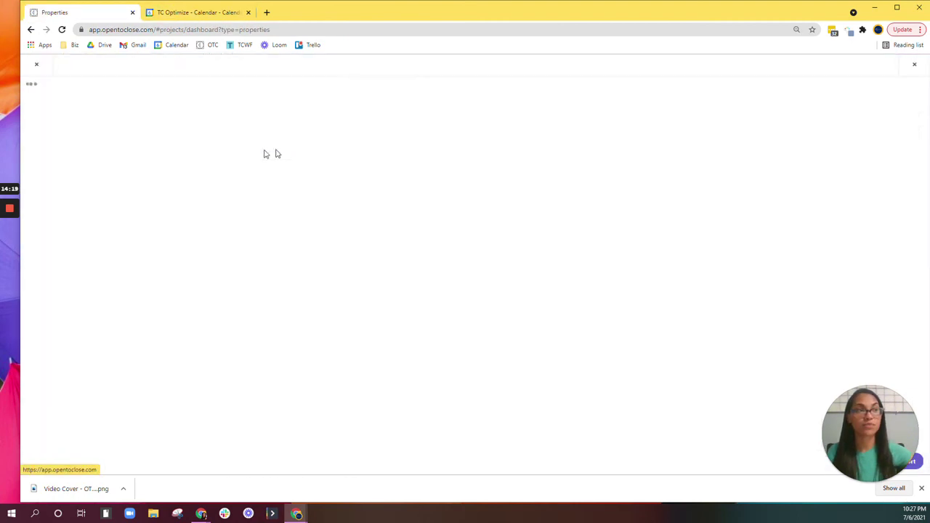
pyautogui.click(163, 93)
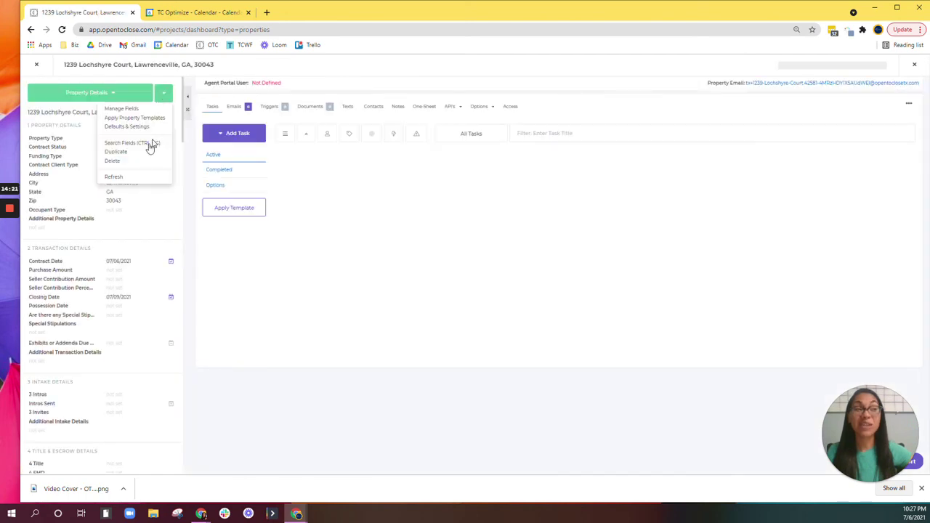
pyautogui.click(134, 128)
# Check the calendars offered in the Property Date Sync dropdown, then return to Properties.
pyautogui.scroll(-1, 166, 286)
pyautogui.scroll(-3, 165, 287)
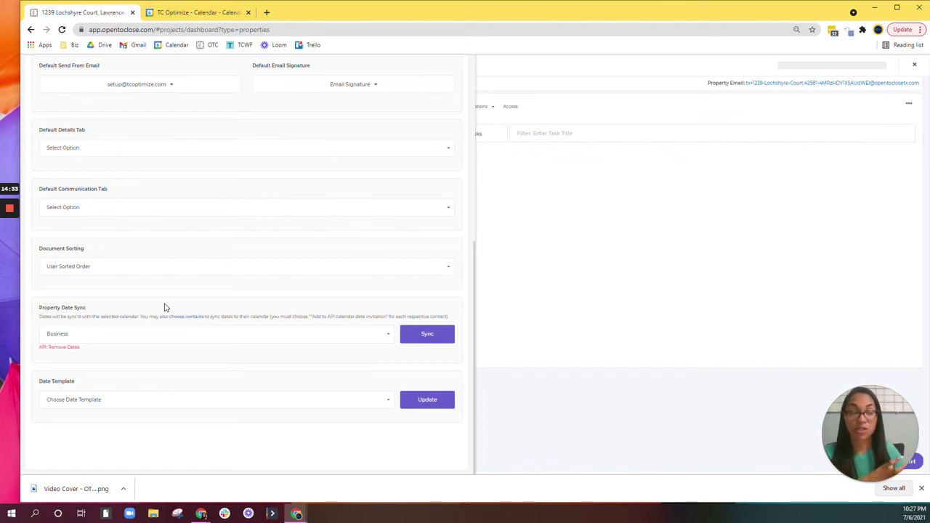
pyautogui.click(88, 334)
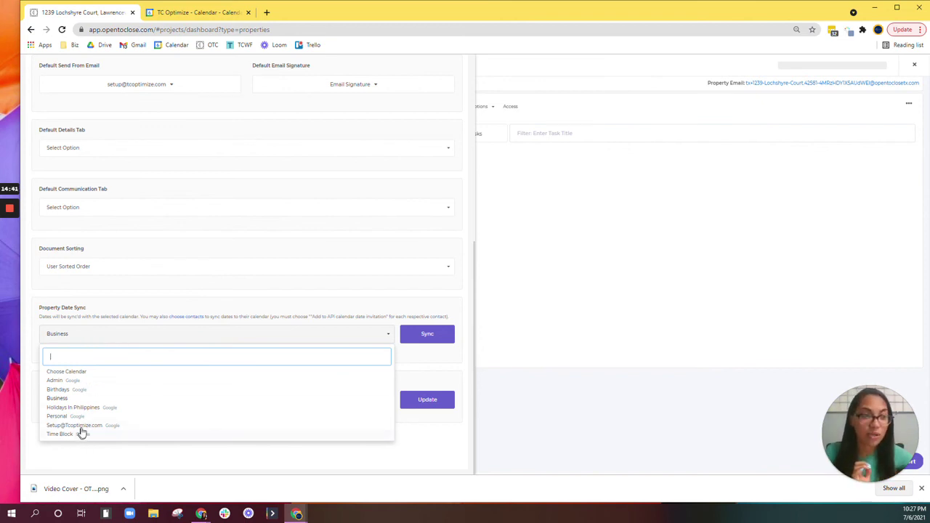
pyautogui.click(94, 336)
pyautogui.scroll(5, 305, 145)
pyautogui.click(205, 73)
pyautogui.click(37, 67)
# Resync the Google calendars from Global Settings > Calendars and confirm with Yes.
pyautogui.moveTo(33, 233)
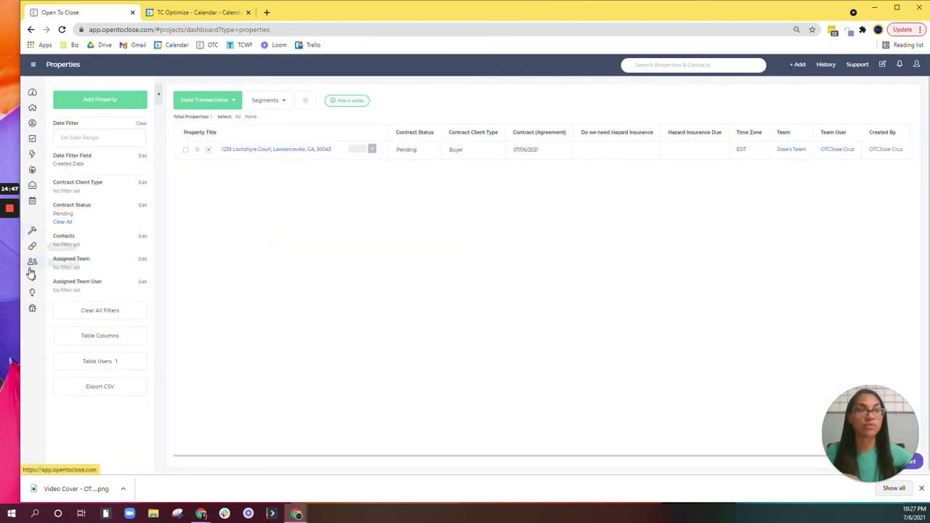
pyautogui.moveTo(32, 279)
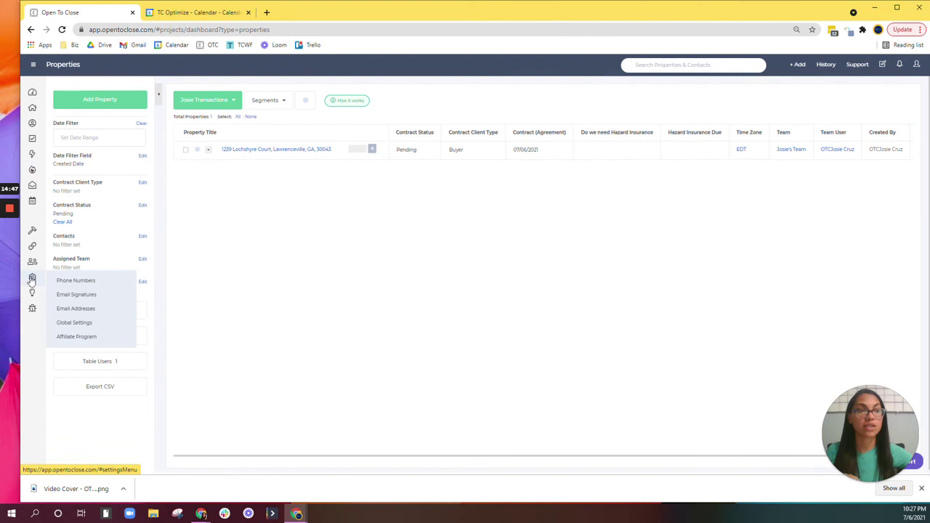
pyautogui.click(80, 322)
pyautogui.moveTo(32, 279)
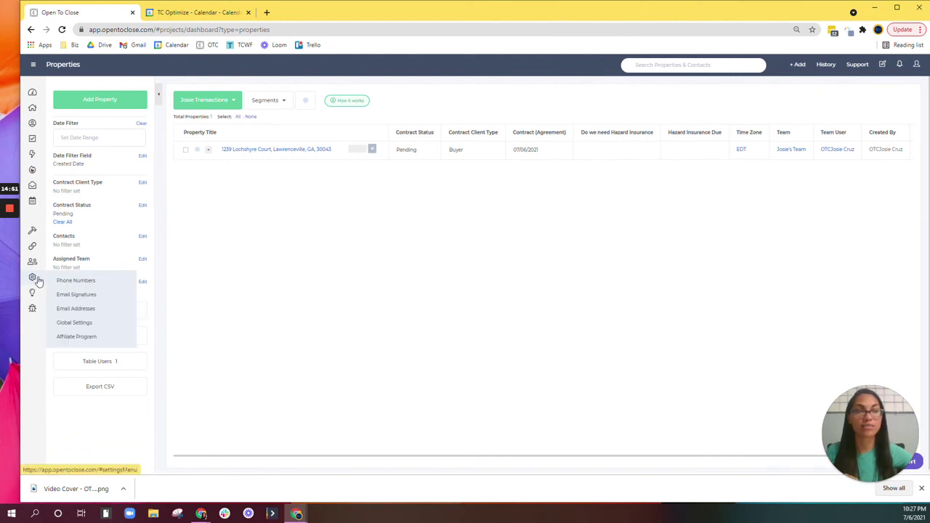
pyautogui.click(82, 322)
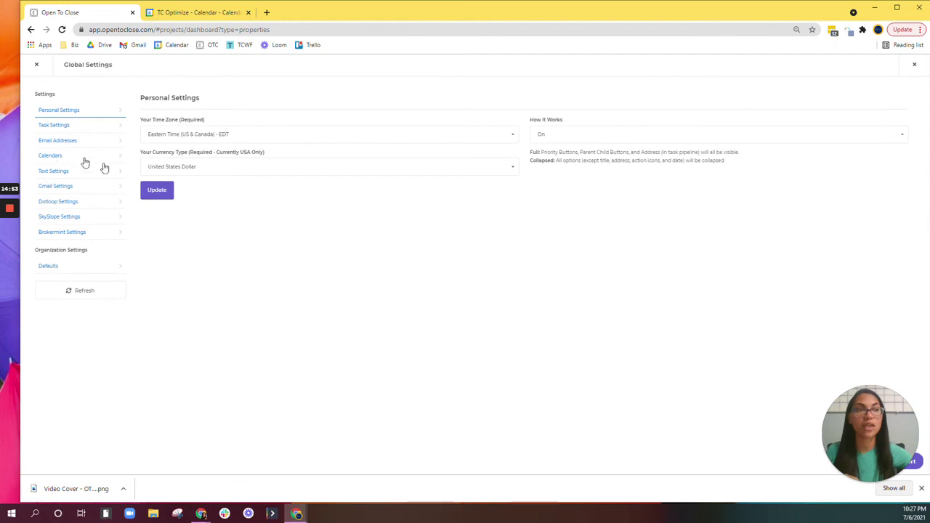
pyautogui.click(53, 157)
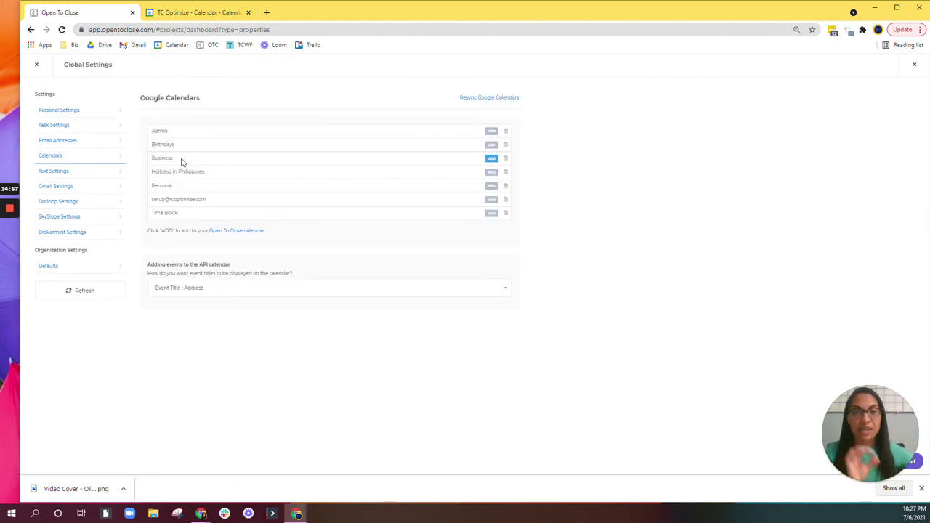
pyautogui.moveTo(153, 130); pyautogui.dragTo(195, 200)
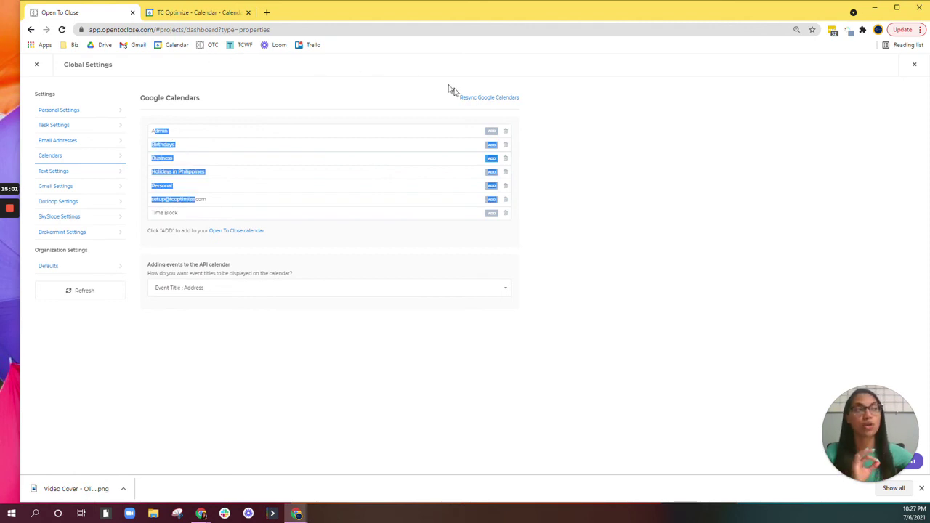
pyautogui.click(505, 109)
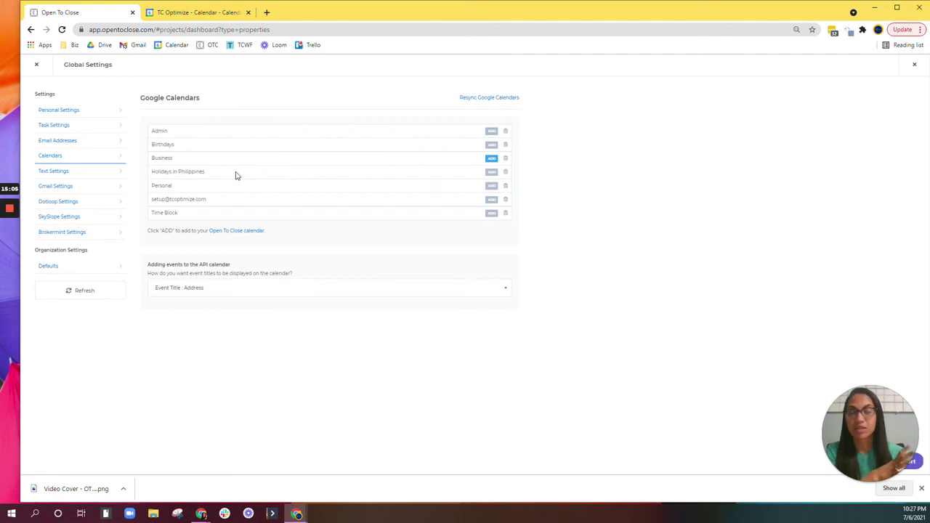
pyautogui.click(489, 100)
pyautogui.click(492, 296)
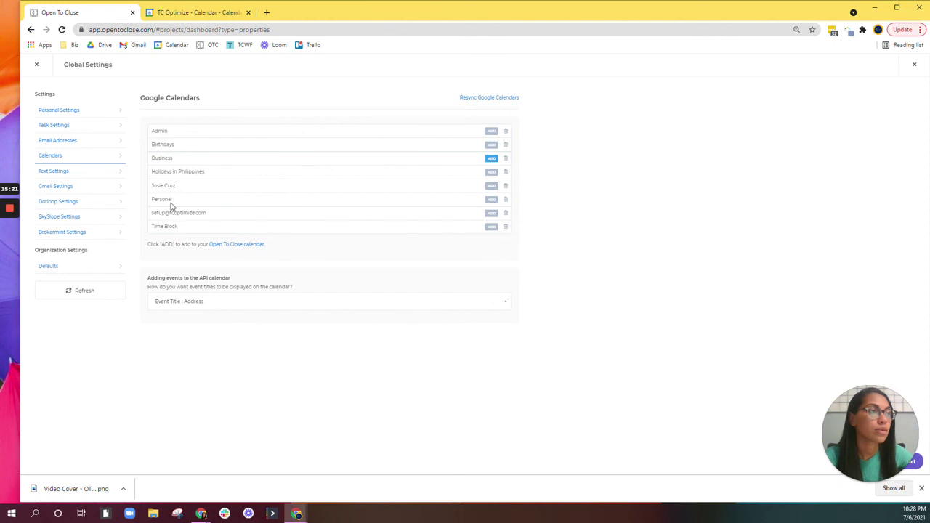
# Add the newly listed agent calendar with ADD and close Global Settings.
pyautogui.click(200, 13)
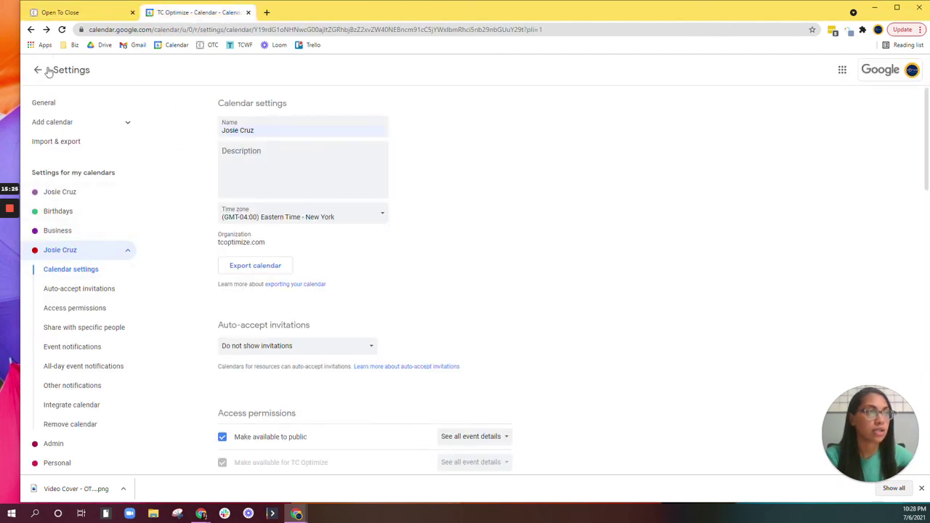
pyautogui.click(109, 16)
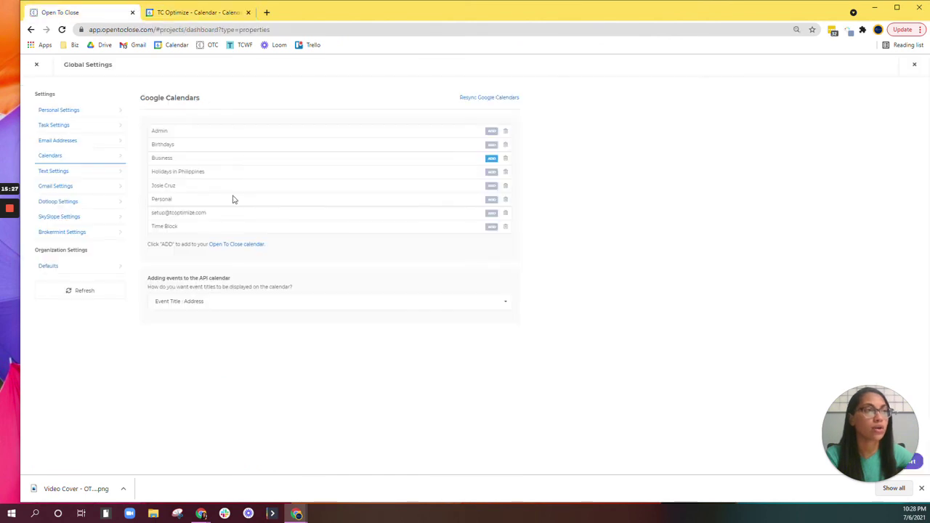
pyautogui.click(492, 187)
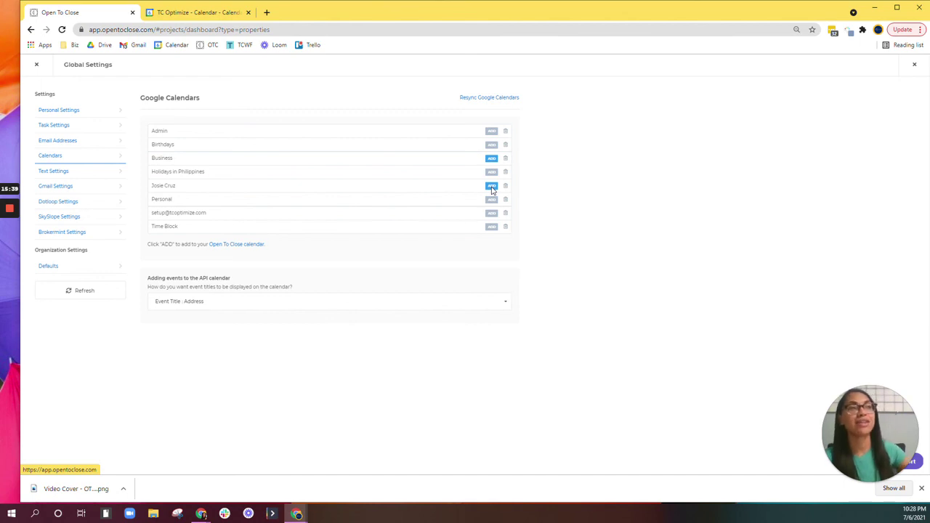
pyautogui.click(196, 12)
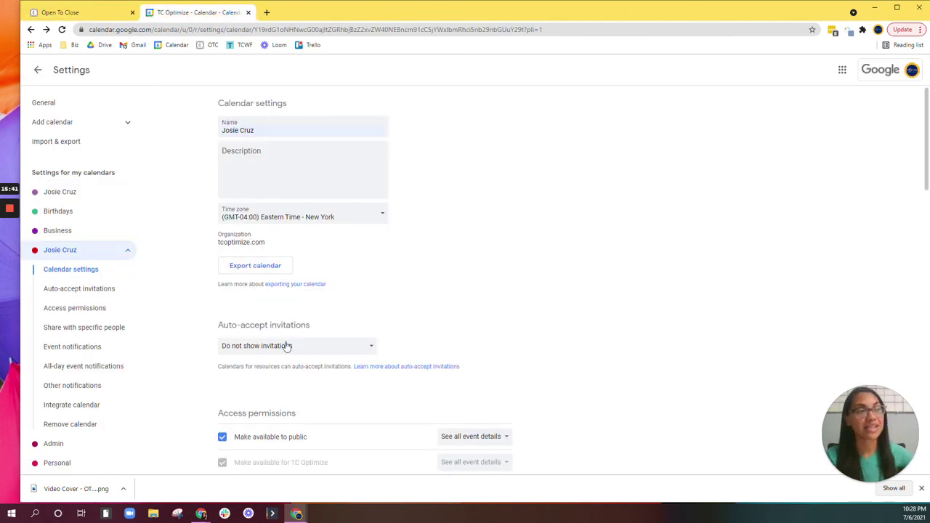
pyautogui.scroll(-2, 301, 324)
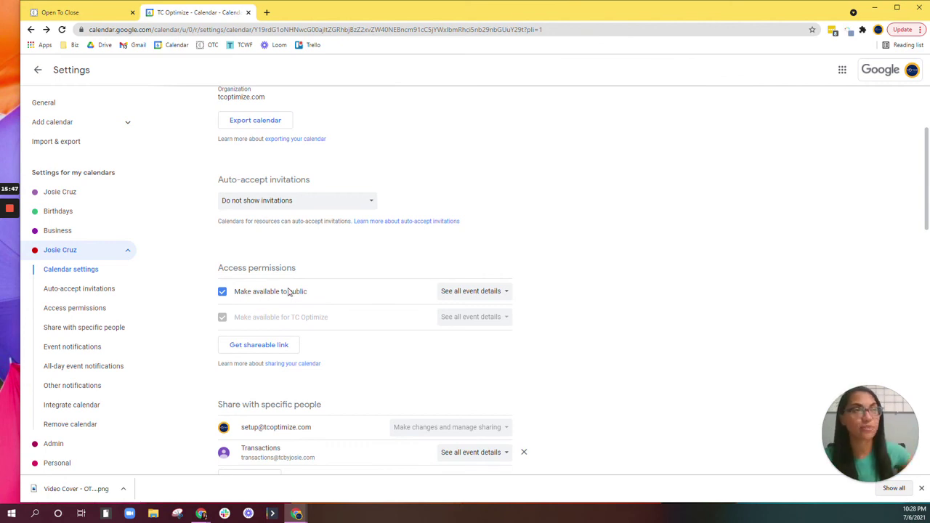
pyautogui.click(98, 10)
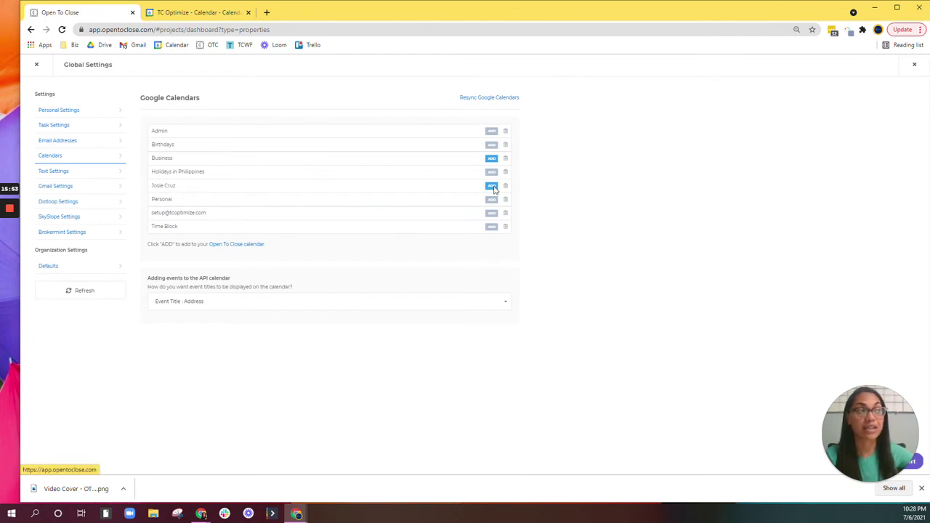
pyautogui.click(36, 65)
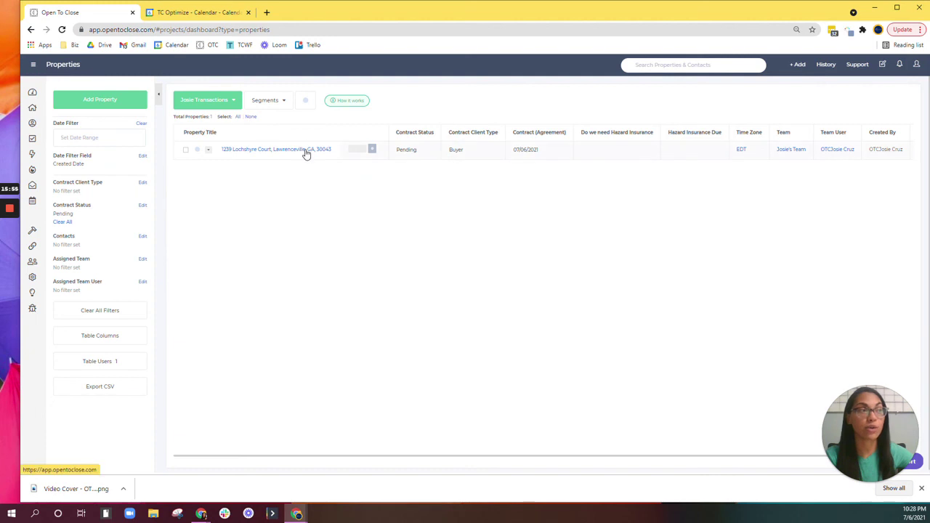
# Set the property's Property Date Sync to the new agent calendar and confirm the sync.
pyautogui.click(306, 151)
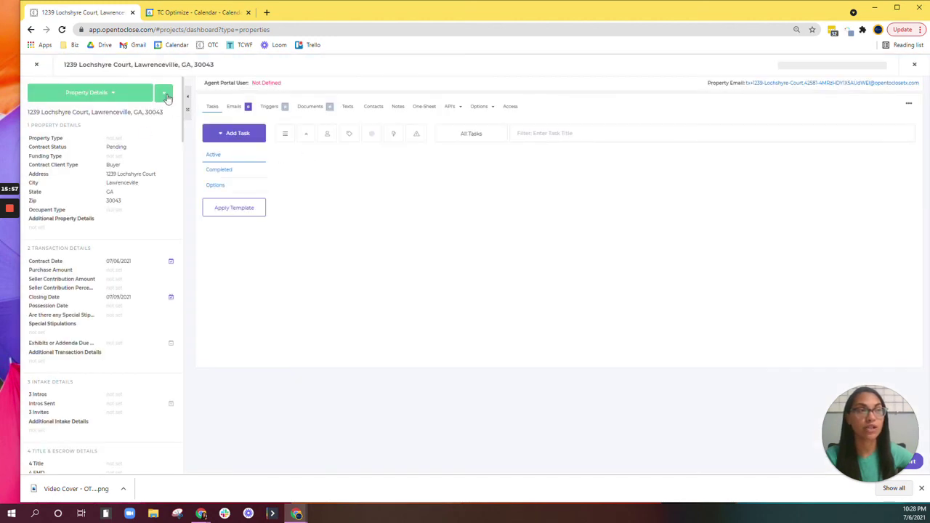
pyautogui.click(166, 97)
pyautogui.click(108, 129)
pyautogui.scroll(-3, 123, 240)
pyautogui.scroll(-4, 131, 260)
pyautogui.click(97, 341)
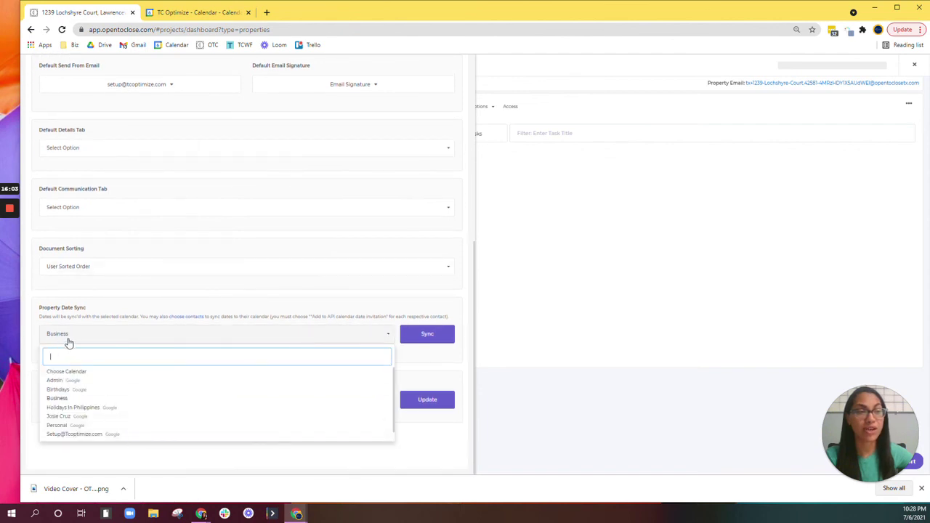
pyautogui.click(71, 417)
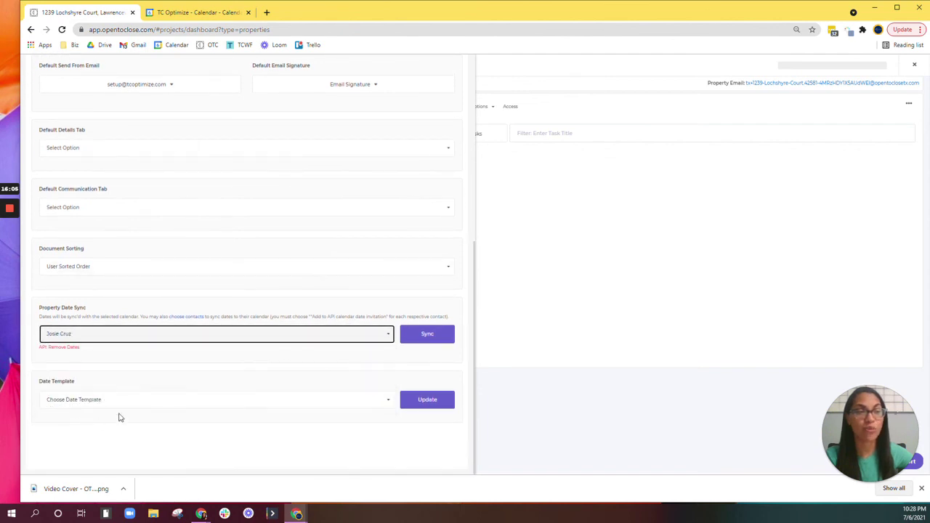
pyautogui.click(421, 338)
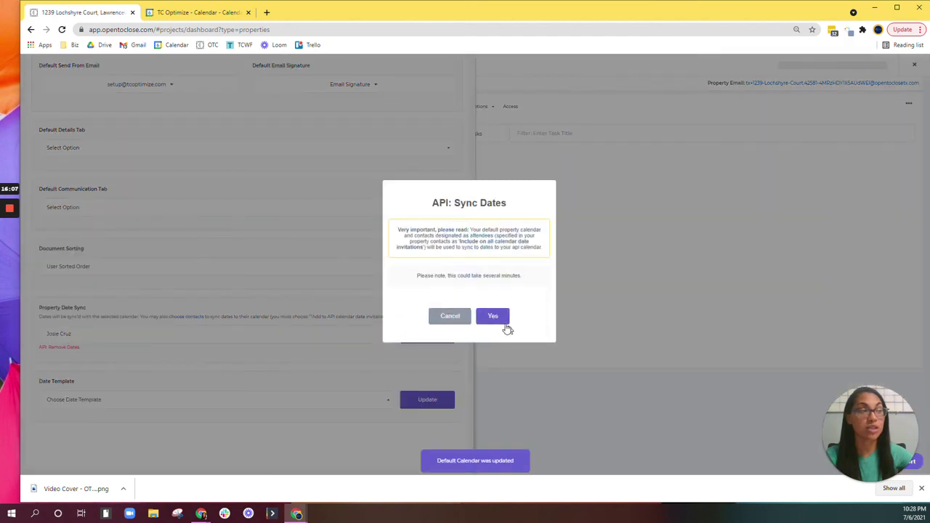
pyautogui.click(495, 317)
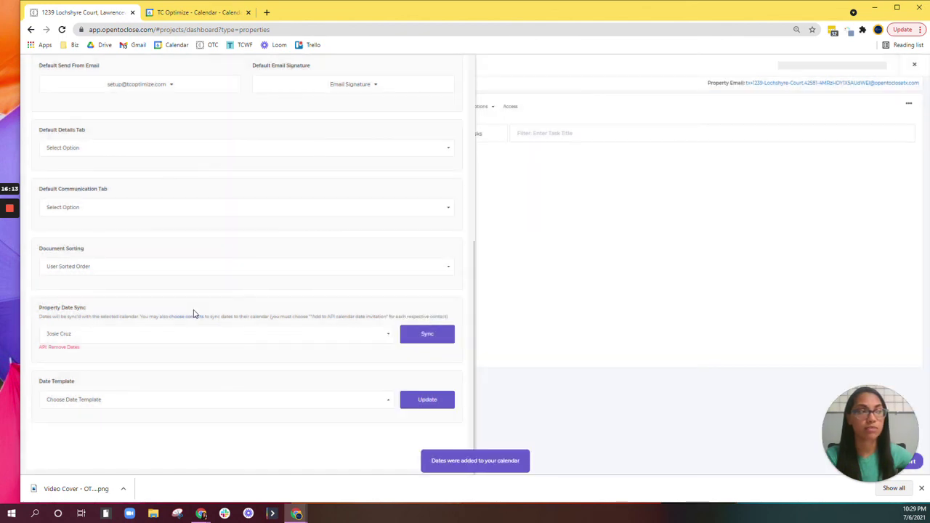
# Close the property settings and go back to the Google Calendar week view.
pyautogui.scroll(5, 245, 327)
pyautogui.click(251, 77)
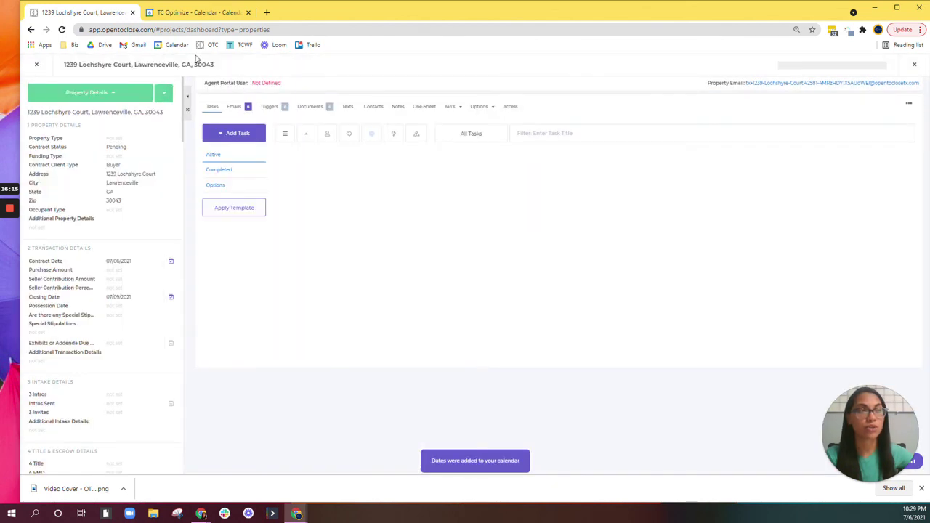
pyautogui.click(198, 15)
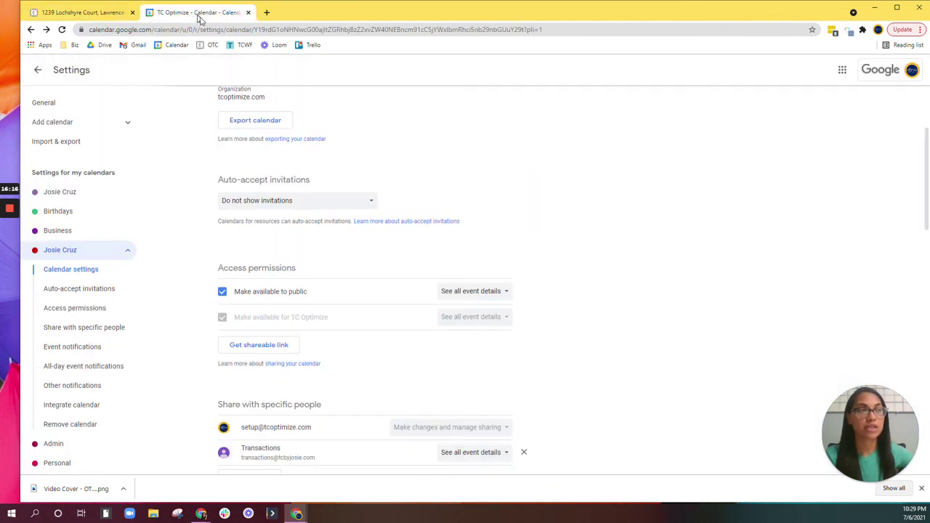
pyautogui.click(37, 70)
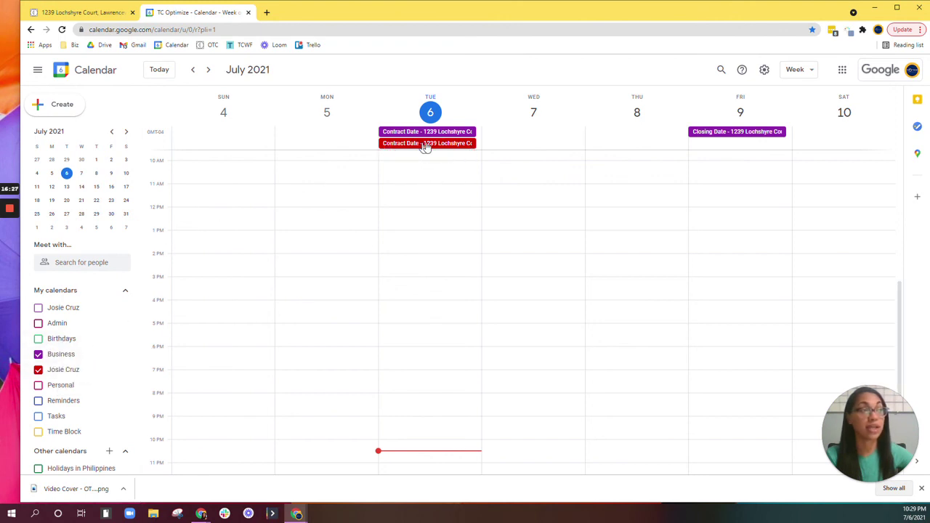
# Set the Closing Date's API Calendar to the owner's own calendar and save it.
pyautogui.click(82, 13)
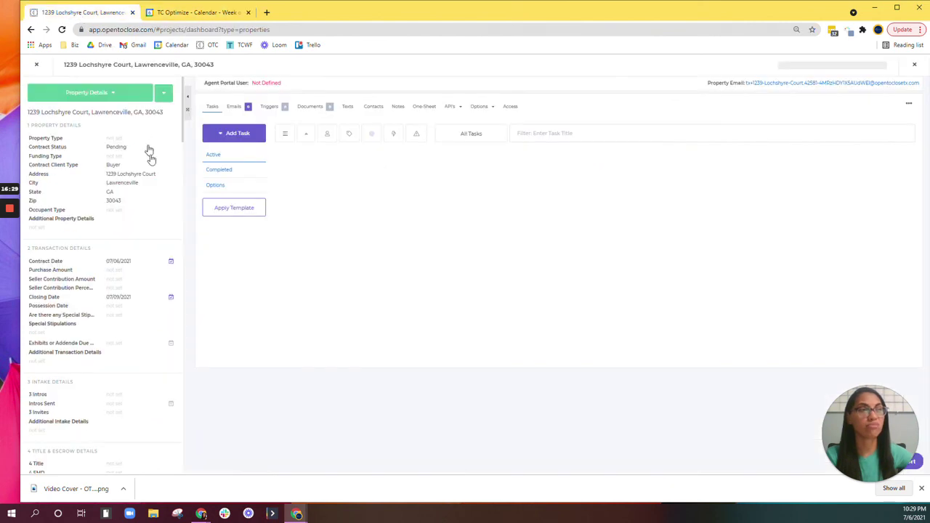
pyautogui.click(34, 65)
pyautogui.click(293, 151)
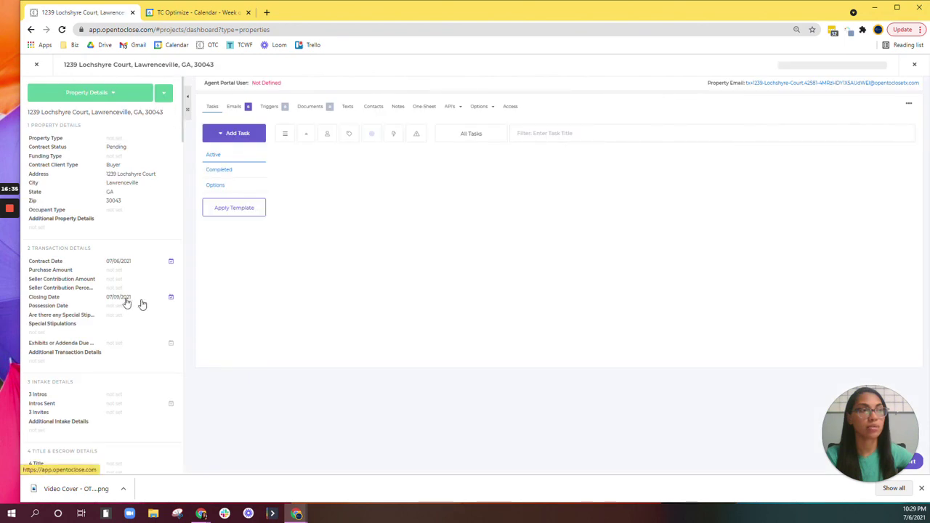
pyautogui.click(119, 298)
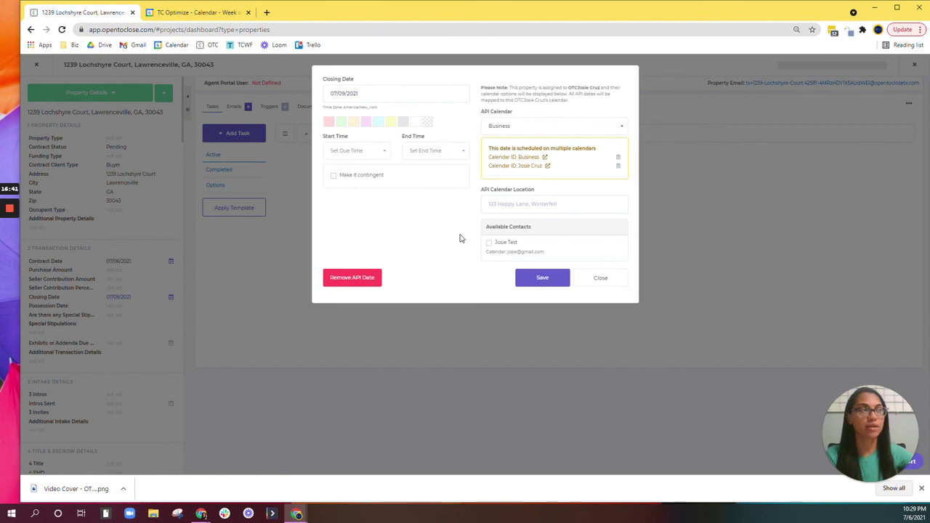
pyautogui.click(512, 128)
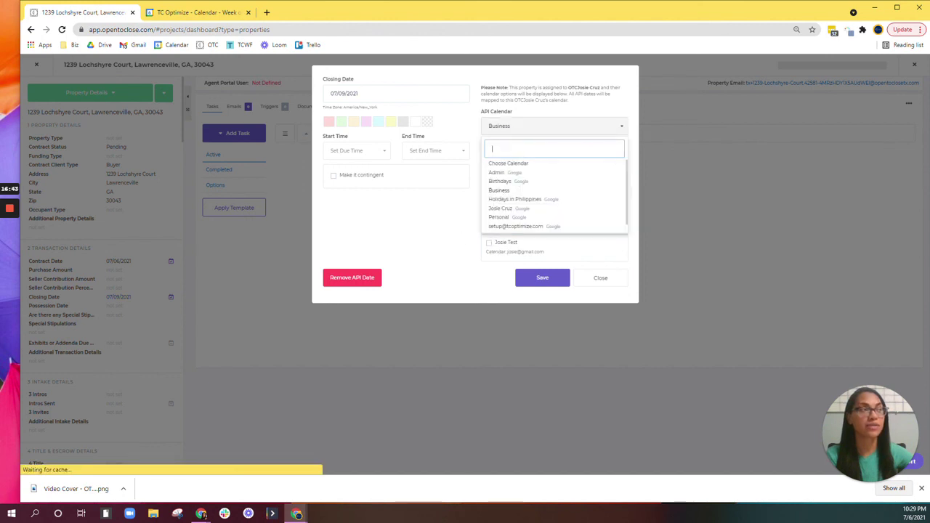
pyautogui.click(518, 209)
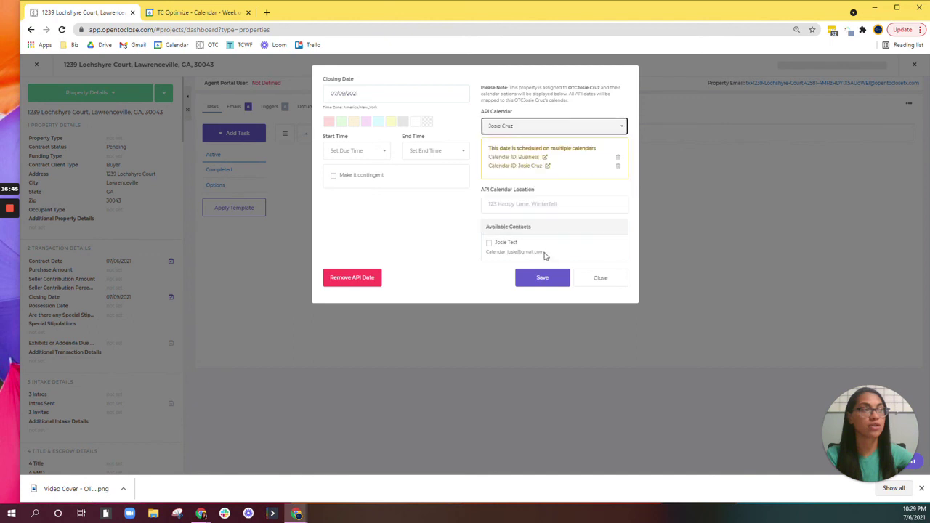
pyautogui.click(538, 286)
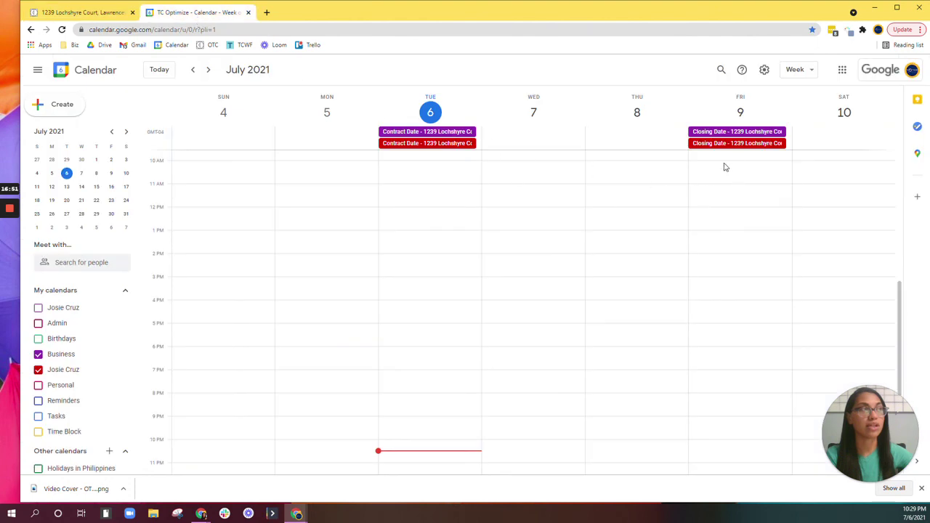
# Recheck the Property Date Sync dropdown in Defaults & Settings, keeping the same calendar.
pyautogui.click(78, 13)
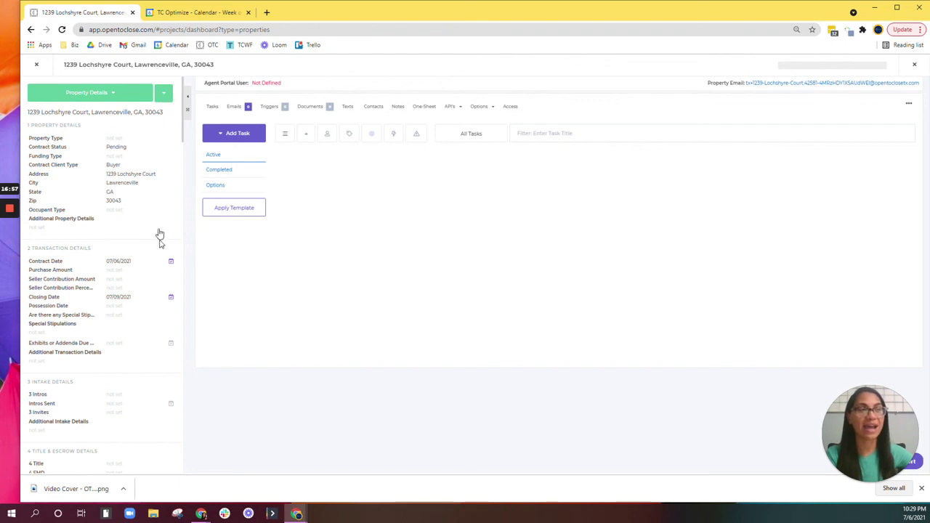
pyautogui.click(163, 95)
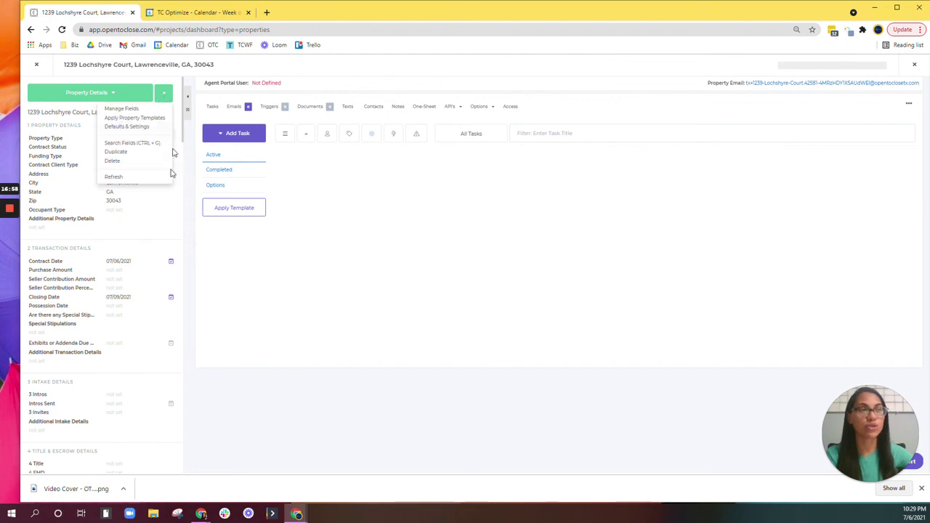
pyautogui.click(123, 127)
pyautogui.scroll(-5, 150, 342)
pyautogui.scroll(-1, 150, 340)
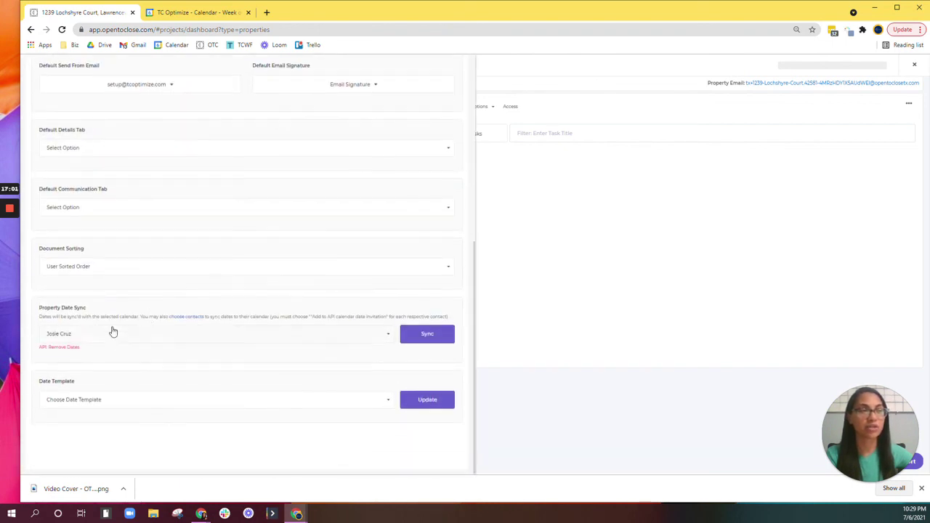
pyautogui.click(116, 336)
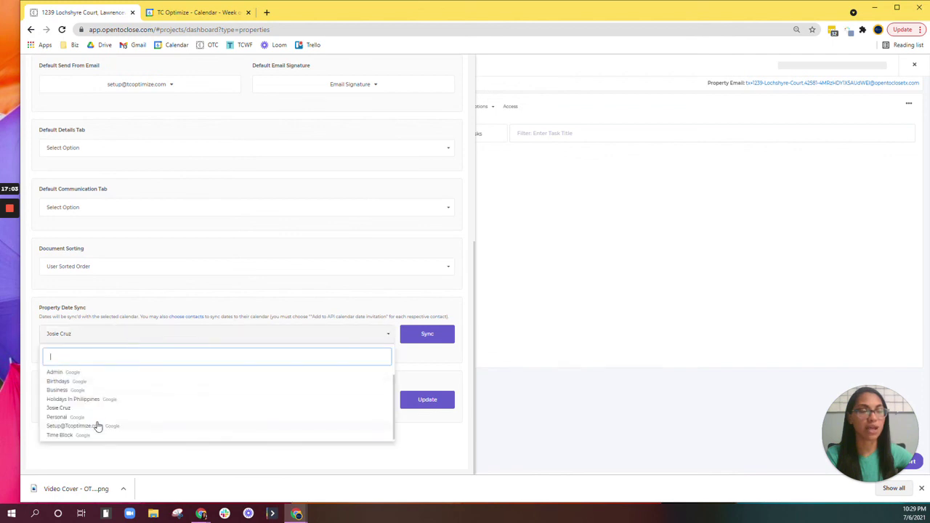
pyautogui.click(152, 334)
pyautogui.click(196, 337)
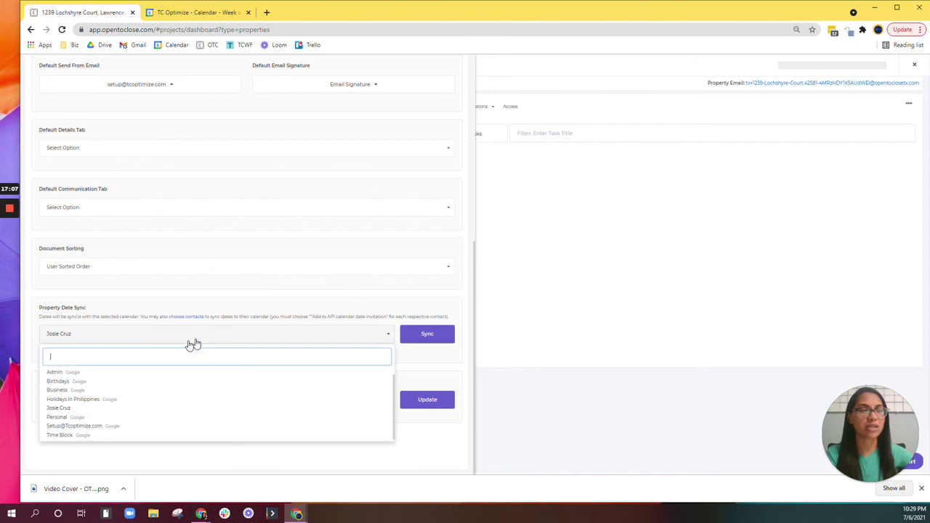
pyautogui.click(80, 409)
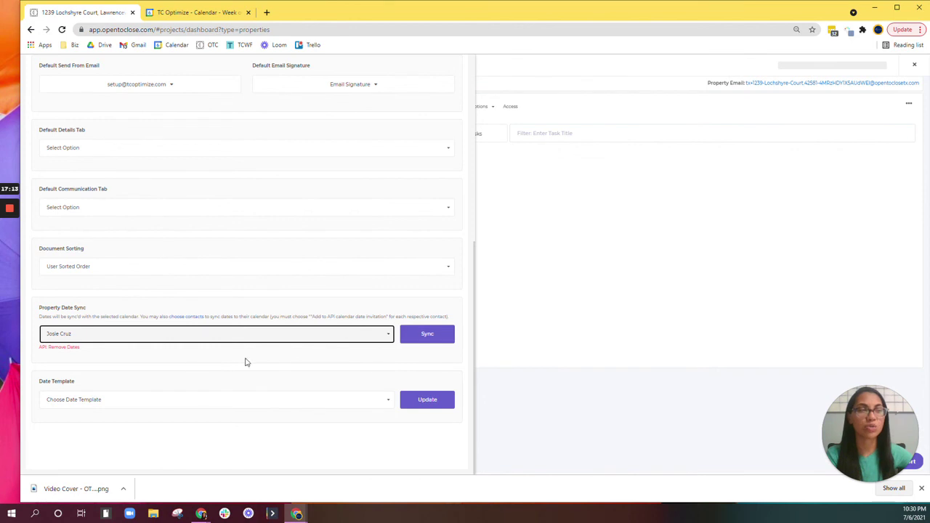
pyautogui.scroll(5, 218, 378)
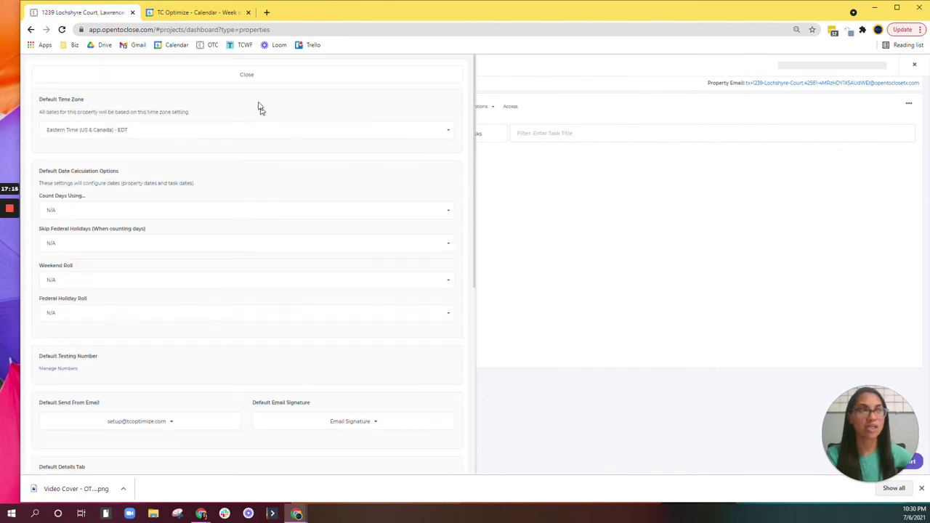
pyautogui.click(247, 76)
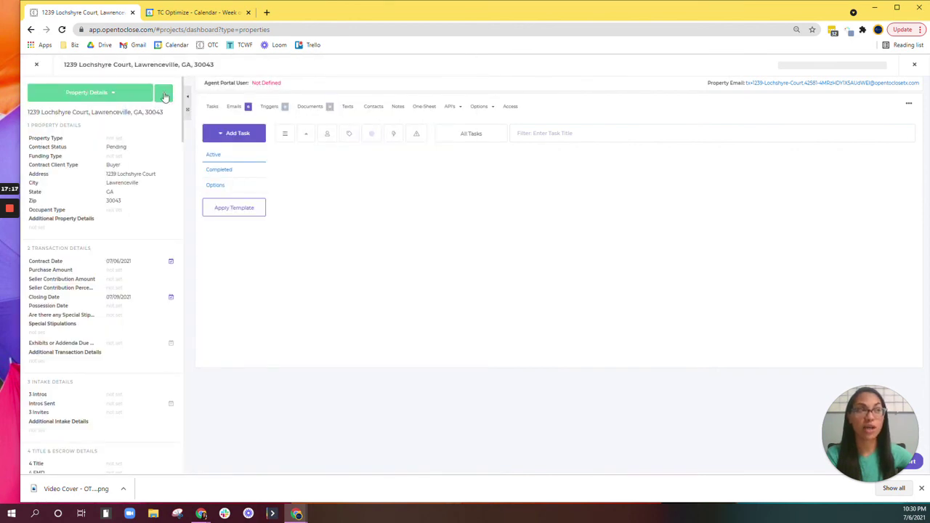
# Reopen the property's Defaults & Settings once more and close it unchanged.
pyautogui.click(164, 93)
pyautogui.click(126, 127)
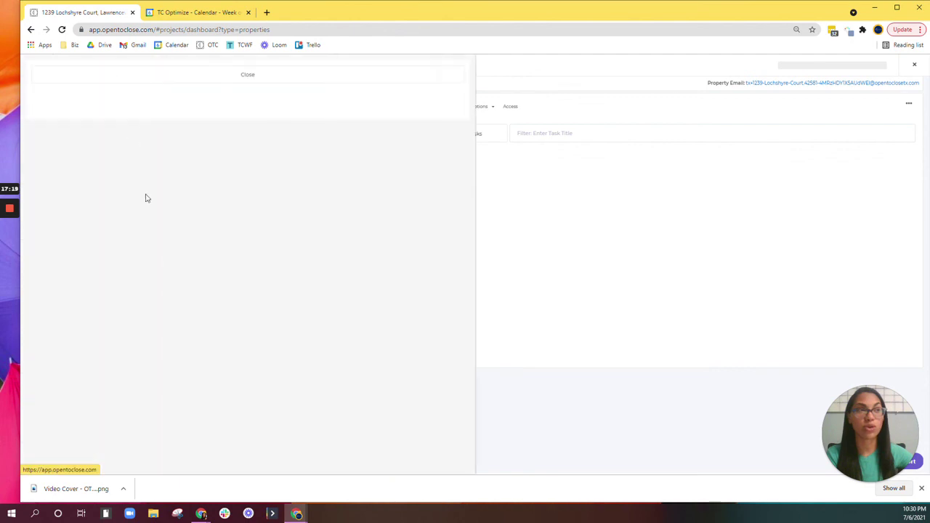
pyautogui.scroll(-5, 164, 346)
pyautogui.scroll(5, 211, 304)
pyautogui.click(265, 74)
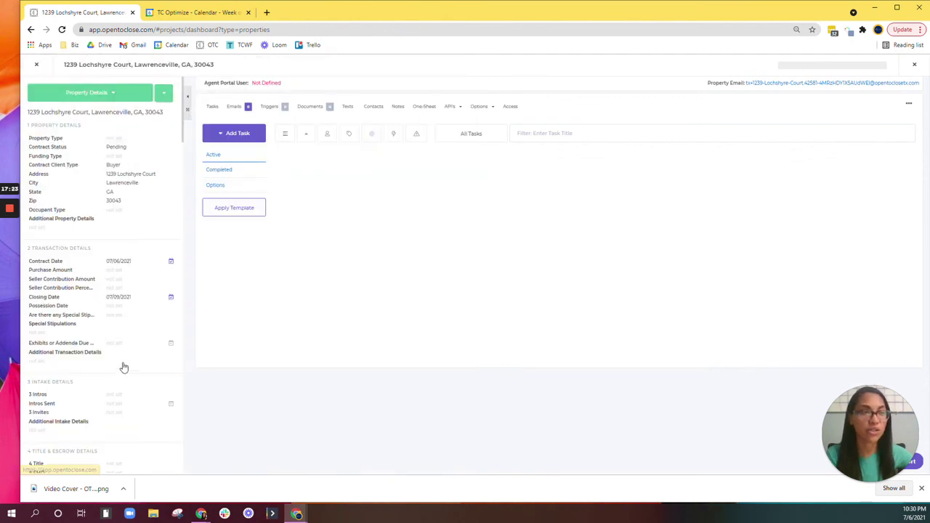
# Change the Exhibits or Addenda Due date to 07/07/2021 and verify it on Wednesday 7.
pyautogui.click(115, 346)
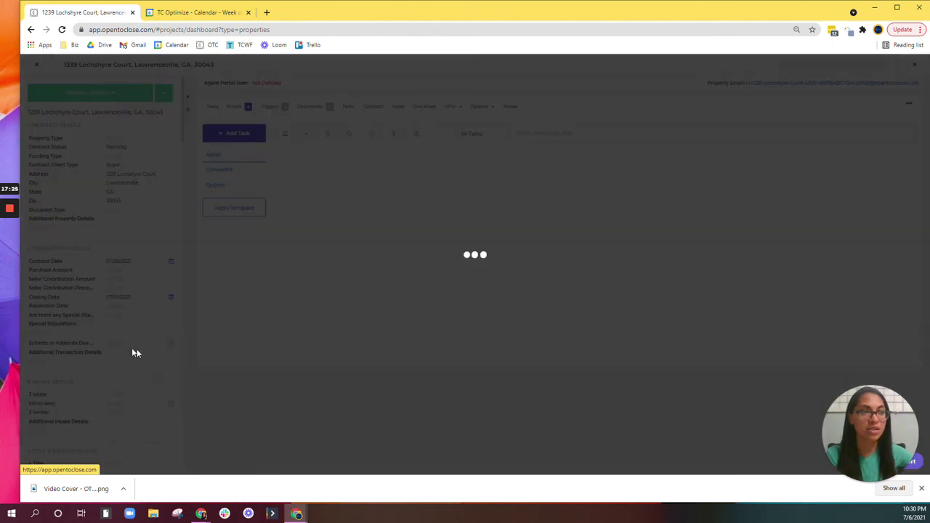
pyautogui.click(378, 93)
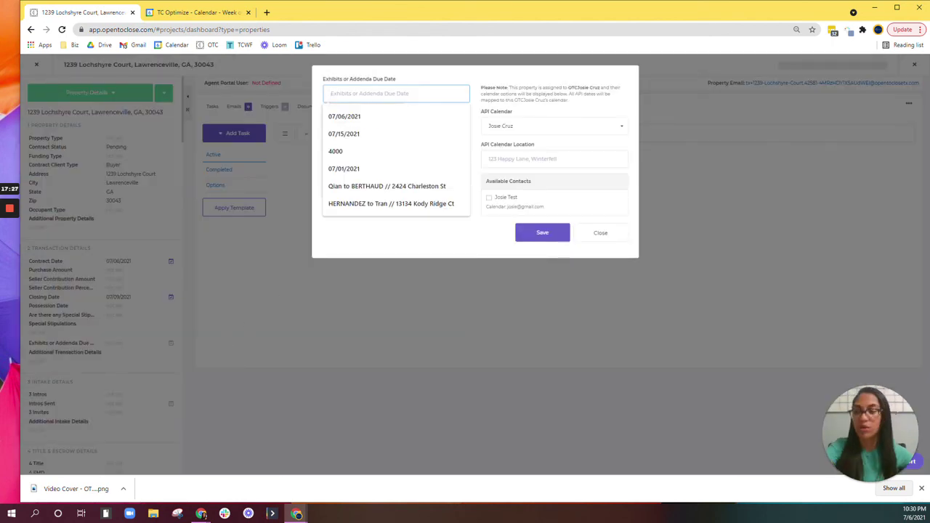
pyautogui.click(364, 143)
pyautogui.click(536, 234)
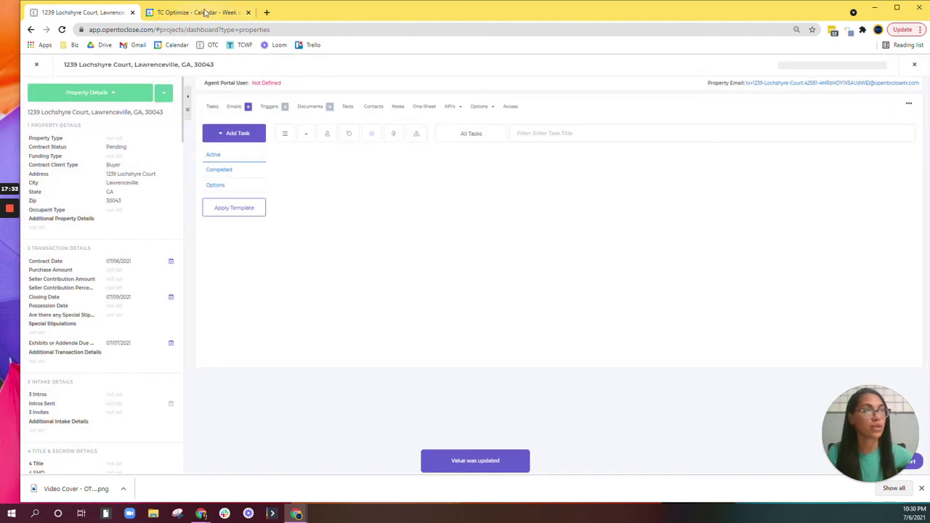
pyautogui.click(207, 12)
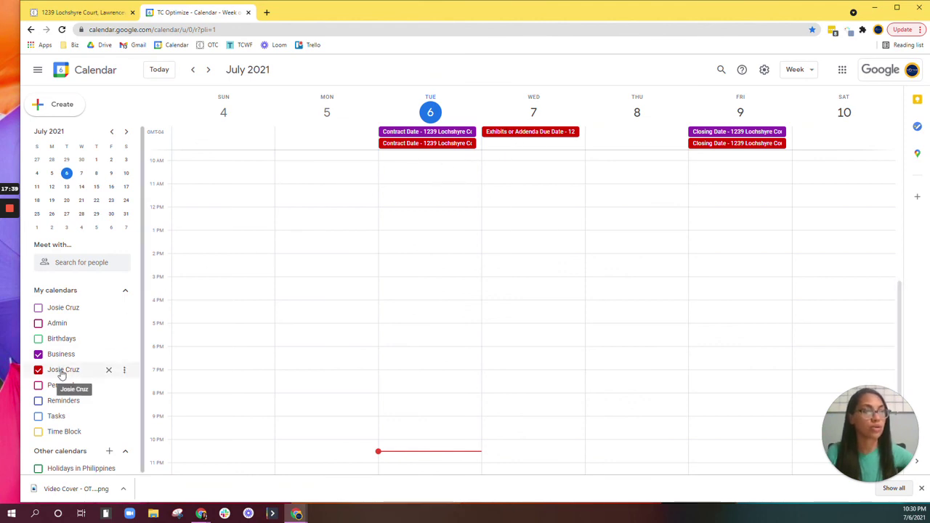
pyautogui.click(109, 12)
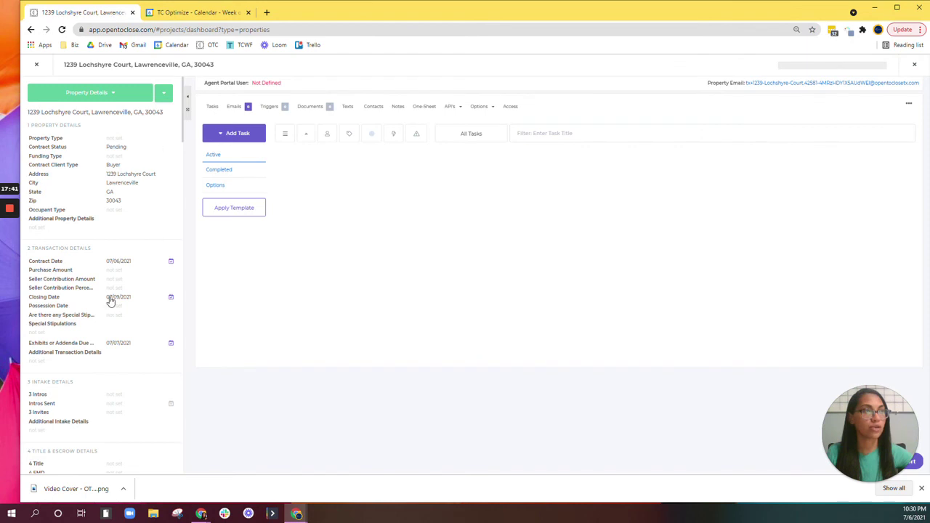
# Sync the 07/07/2021 Exhibits or Addenda Due date to the Business calendar and confirm it in Google Calendar.
pyautogui.click(119, 344)
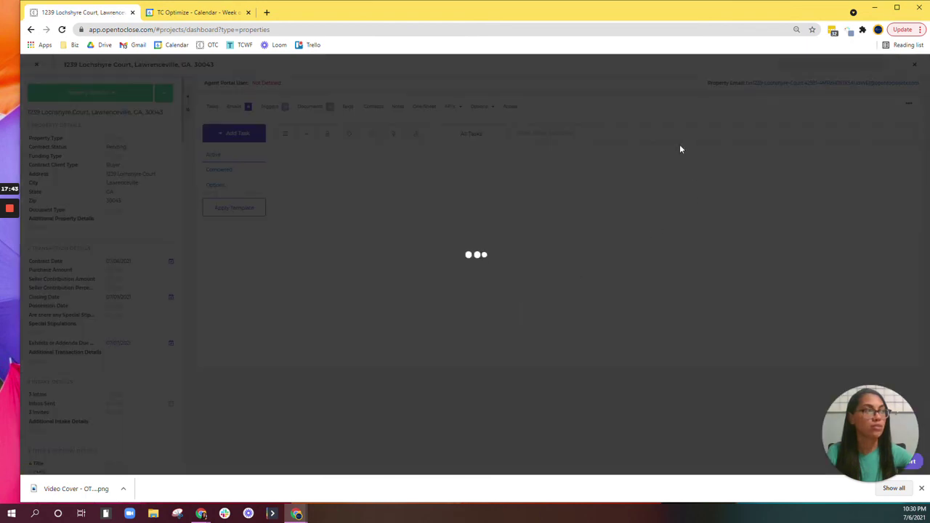
pyautogui.click(505, 127)
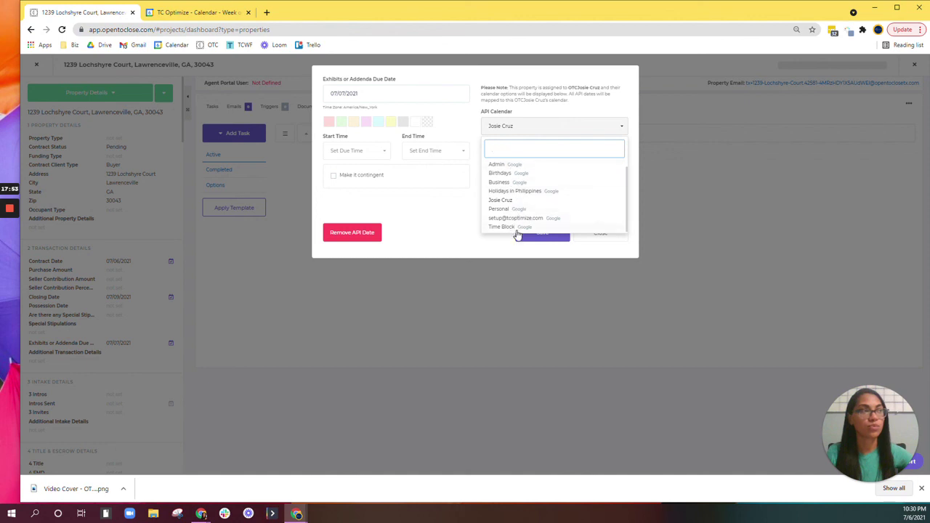
pyautogui.click(517, 183)
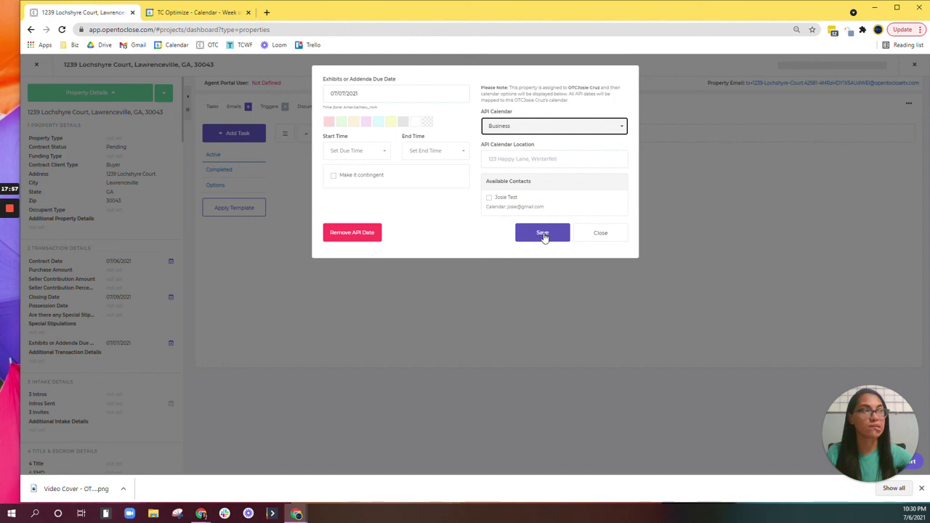
pyautogui.click(543, 233)
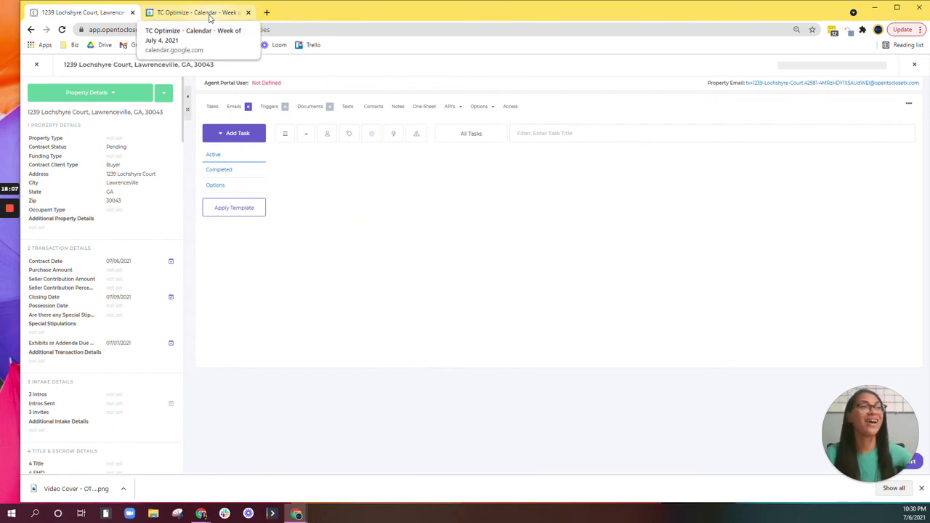
pyautogui.click(210, 18)
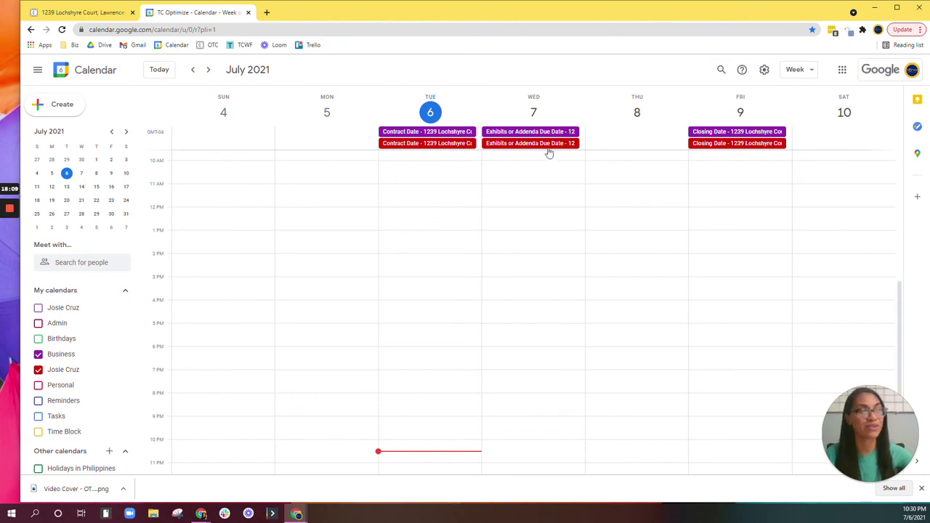
pyautogui.click(96, 13)
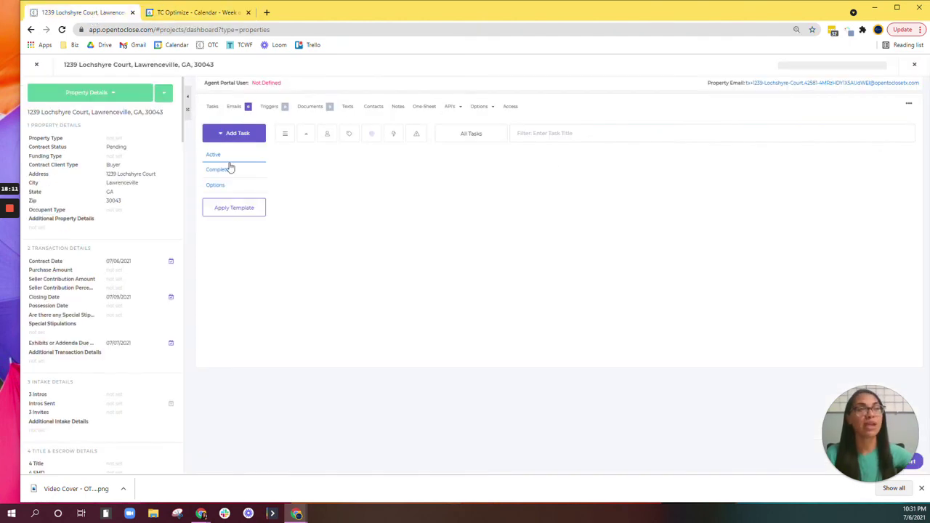